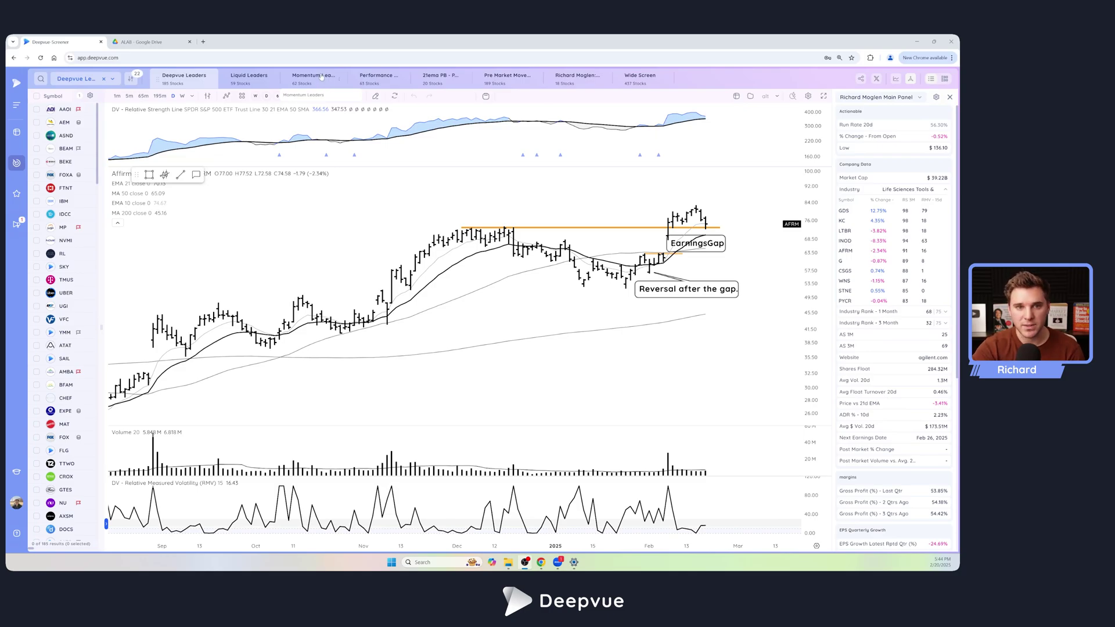
# Show the Momentum Leaders stocks with RMV-15d values, then review and close its filter criteria
pyautogui.click(319, 82)
pyautogui.moveTo(101, 165); pyautogui.dragTo(231, 165)
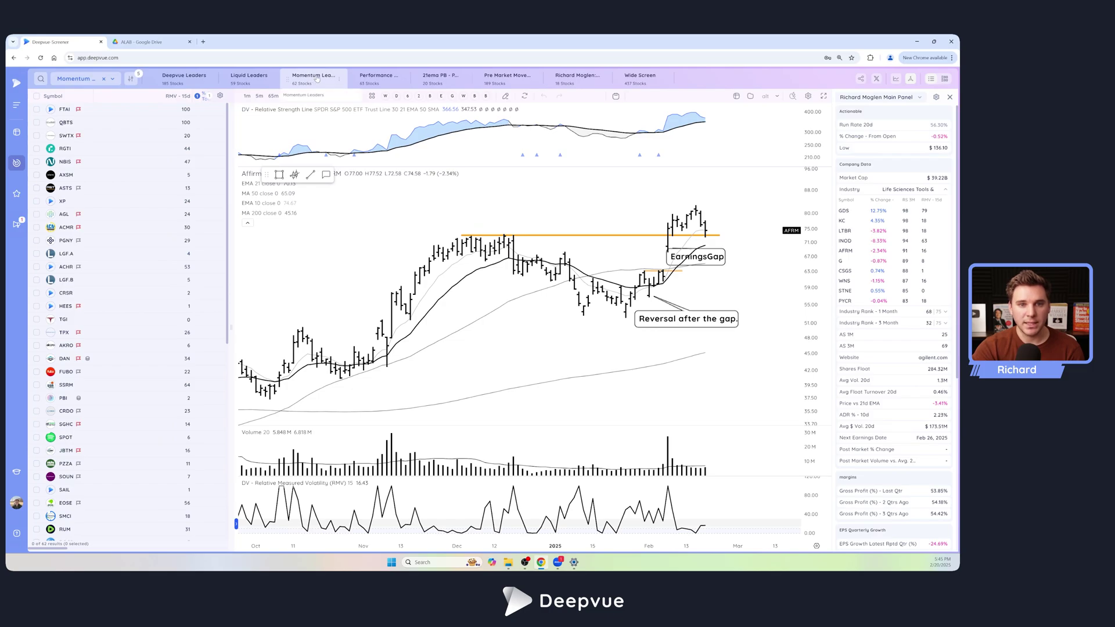
pyautogui.click(314, 80)
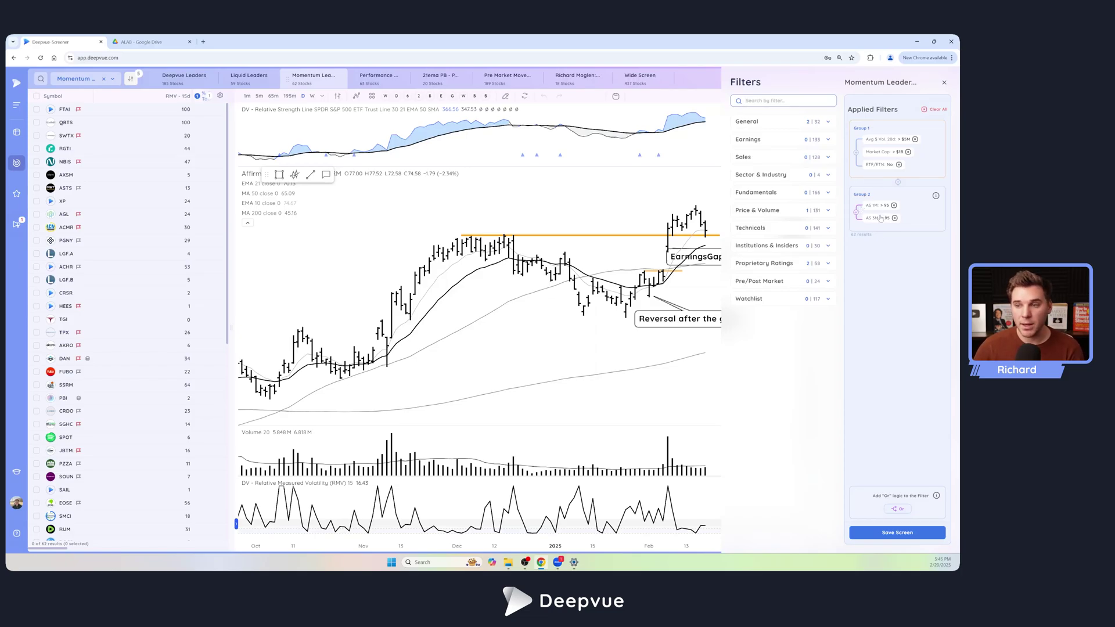
pyautogui.click(943, 82)
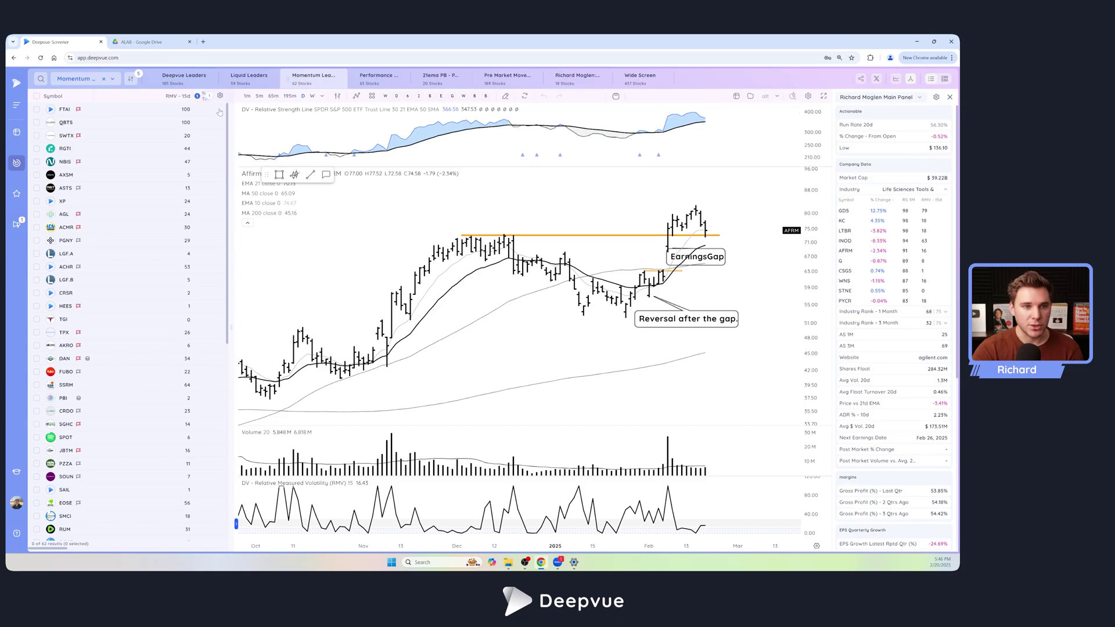
# Expand Momentum Leaders into a full table and step through HIMS, GRAL, SAIL and SMCI to BBAI
pyautogui.click(200, 97)
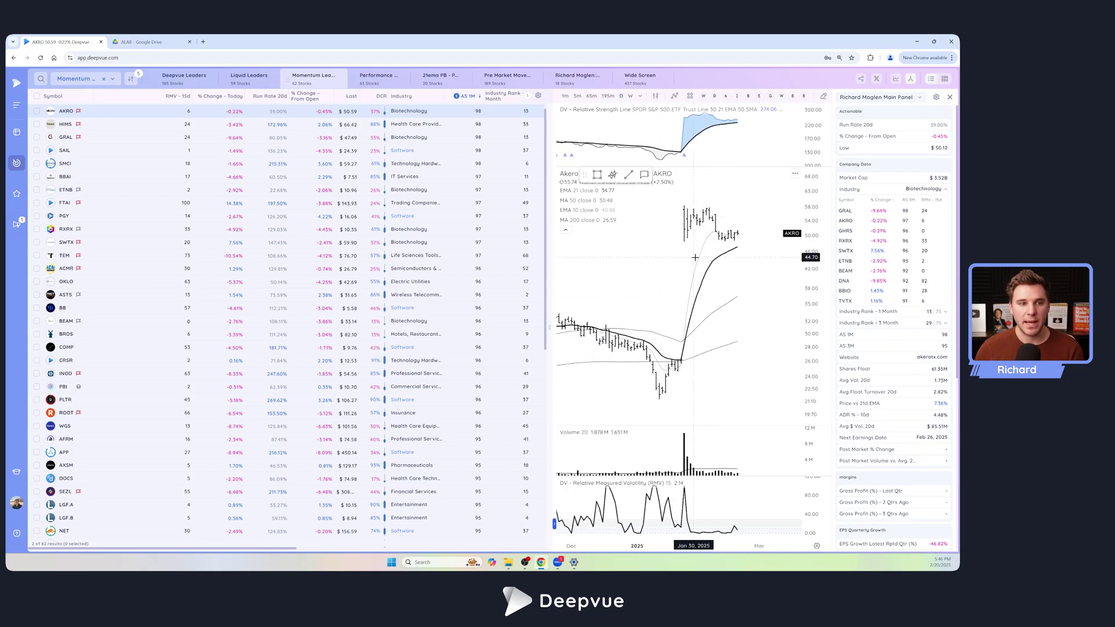
pyautogui.press('Down')
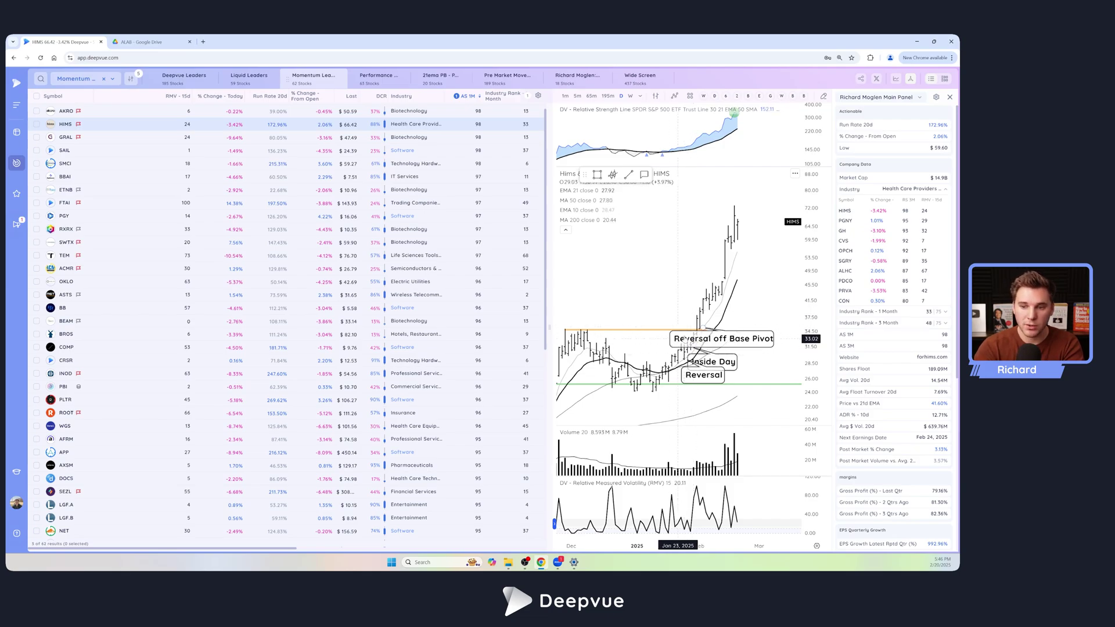
pyautogui.press('Down')
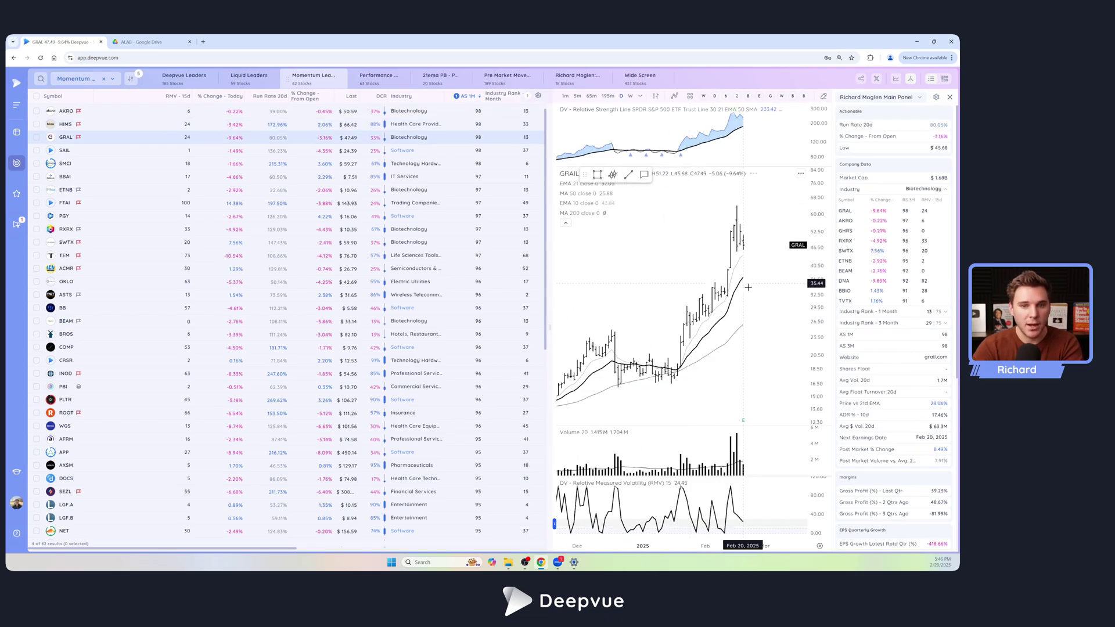
pyautogui.scroll(-3, 748, 286)
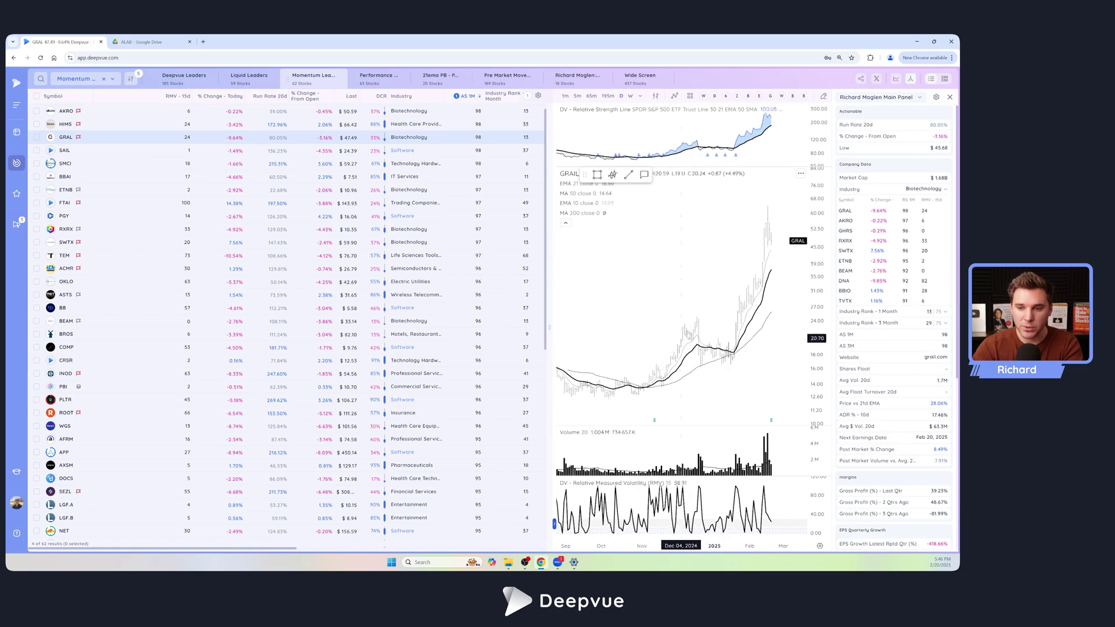
pyautogui.scroll(3, 681, 338)
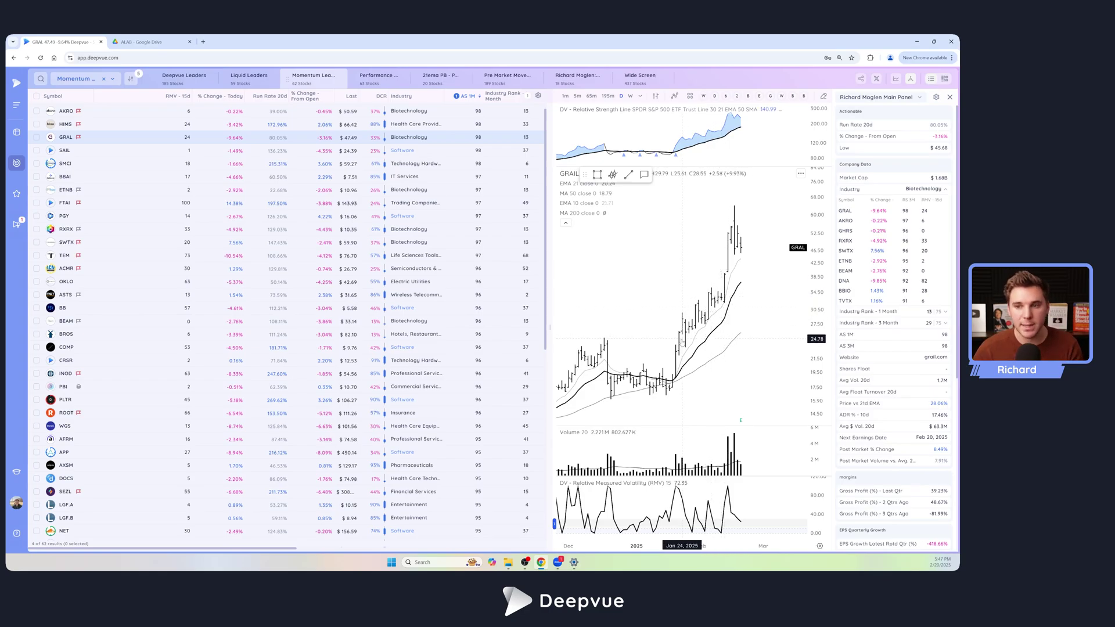
pyautogui.press('Down')
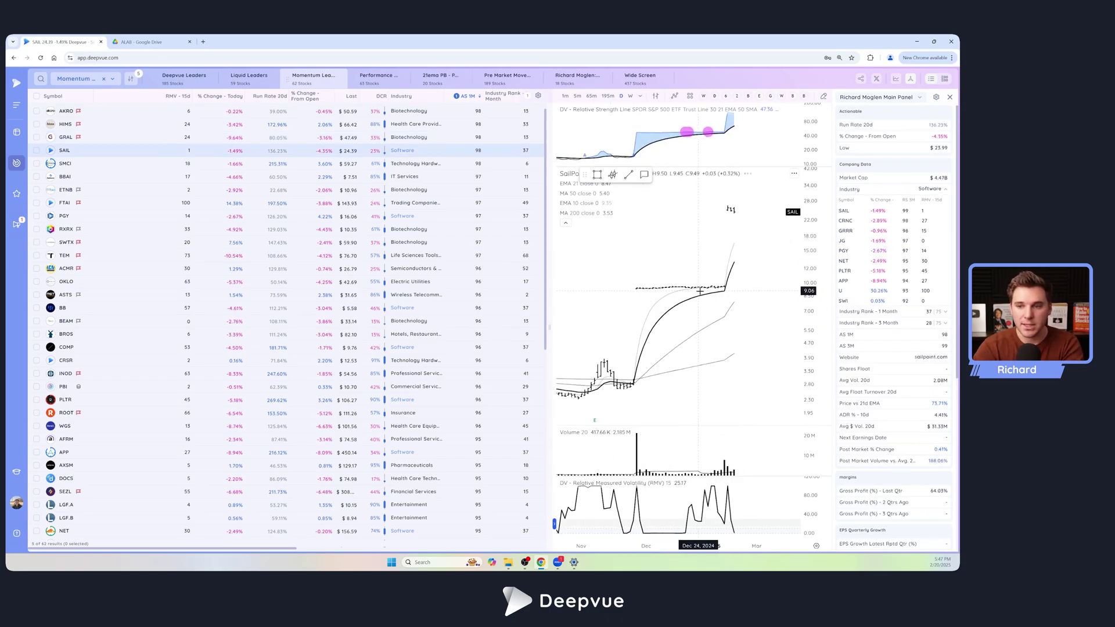
pyautogui.press('Down')
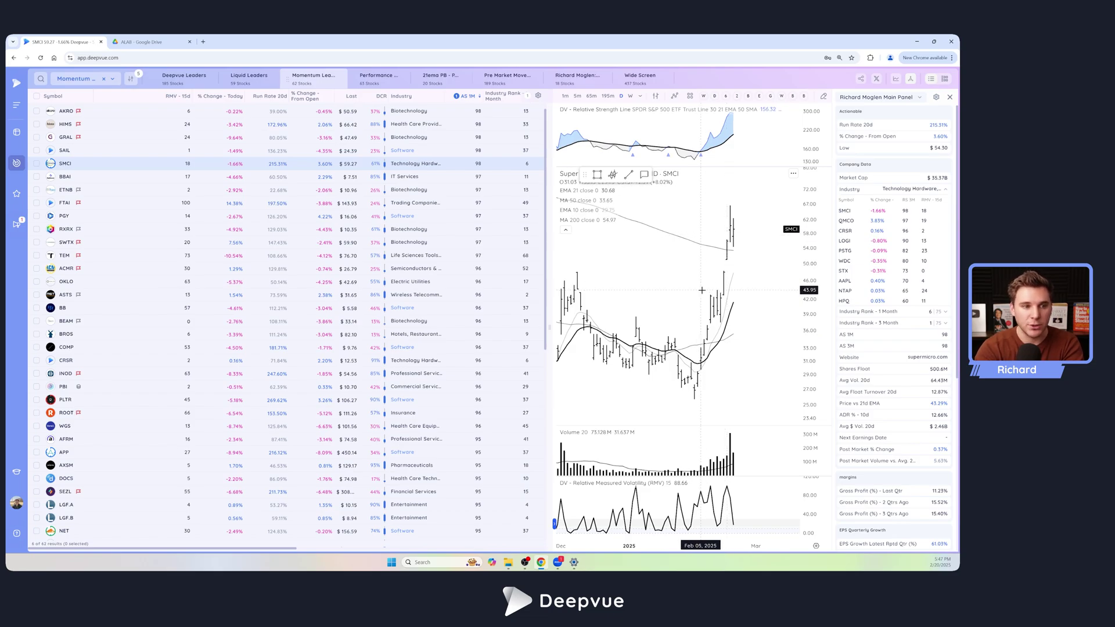
pyautogui.press('Up')
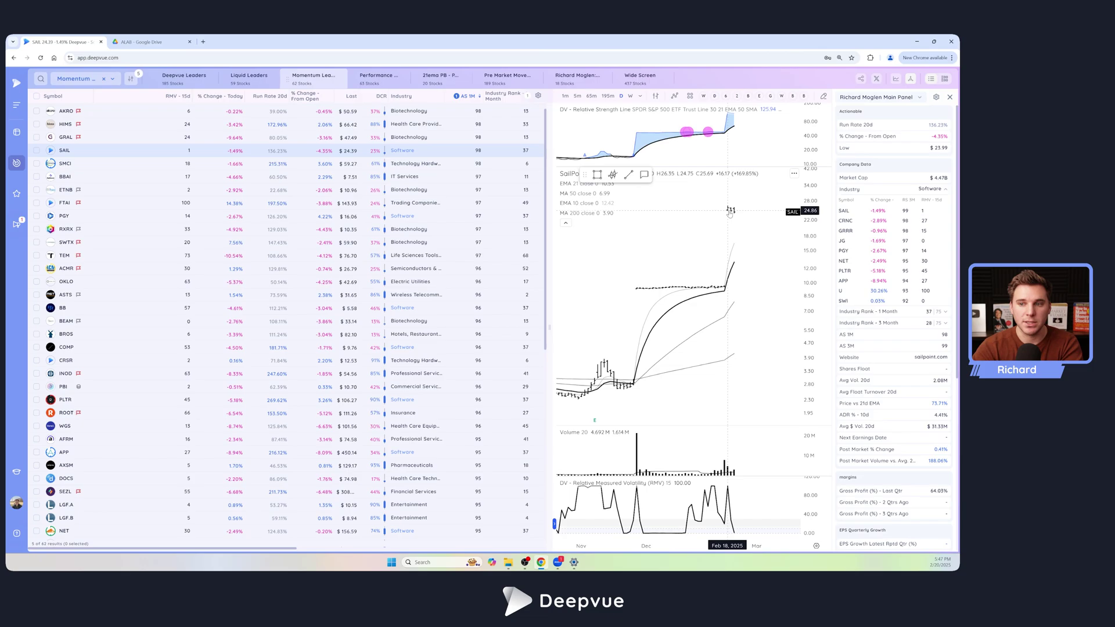
pyautogui.press('Down')
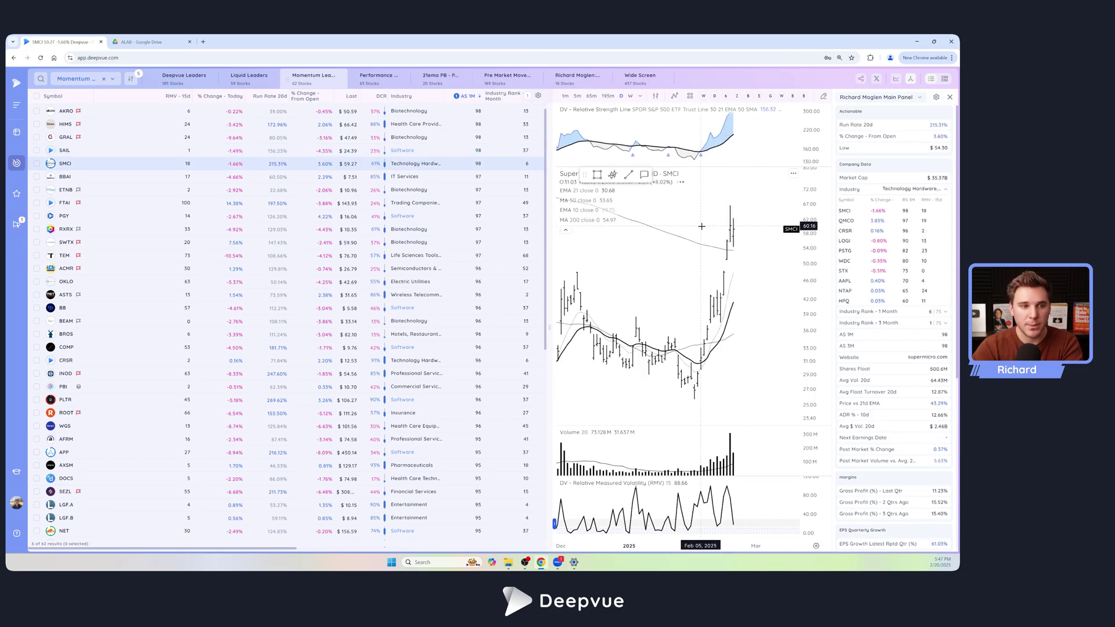
pyautogui.press('Down')
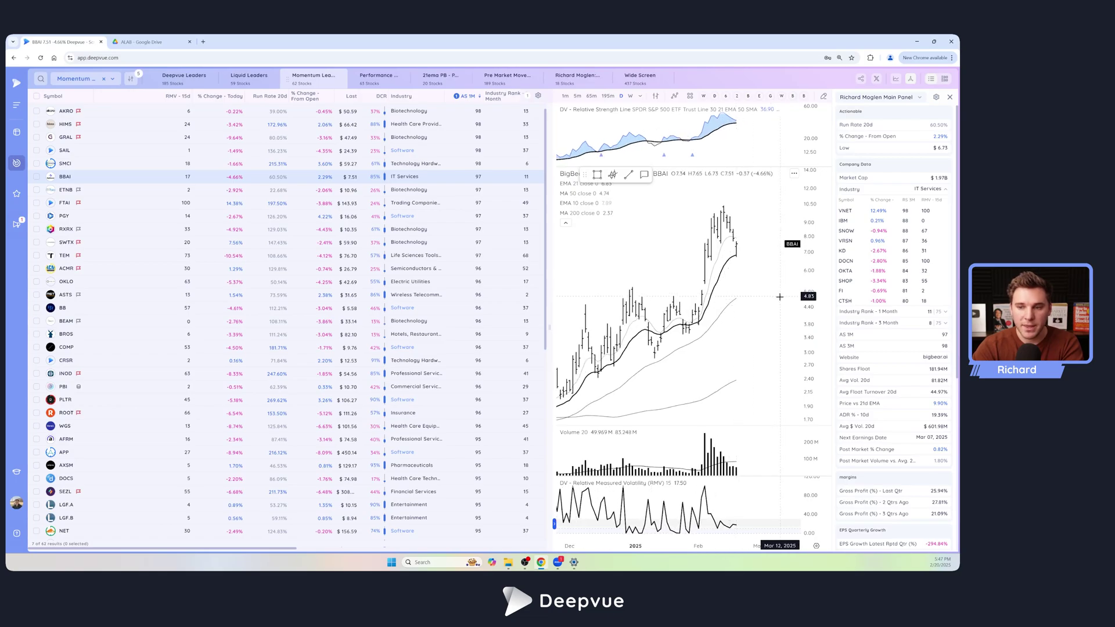
# Shrink the table beside a wider chart and step through ETNB, SWTX and TEM to ACMR
pyautogui.moveTo(549, 282); pyautogui.dragTo(224, 282)
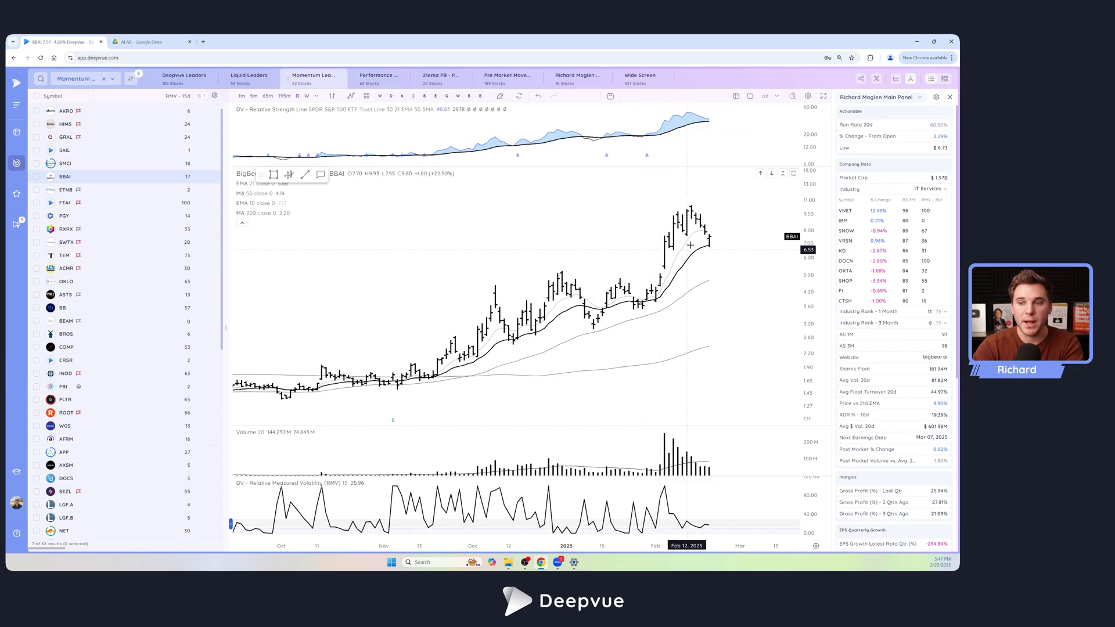
pyautogui.press('Down')
pyautogui.press('Down')
pyautogui.press('Down')
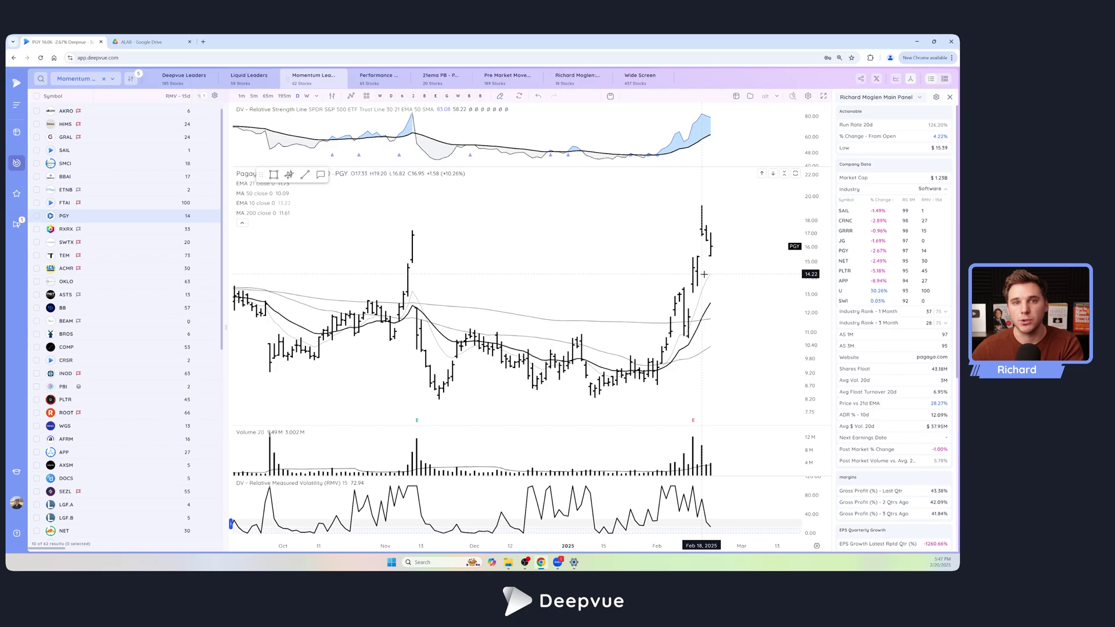
pyautogui.press('Down')
pyautogui.press('Down')
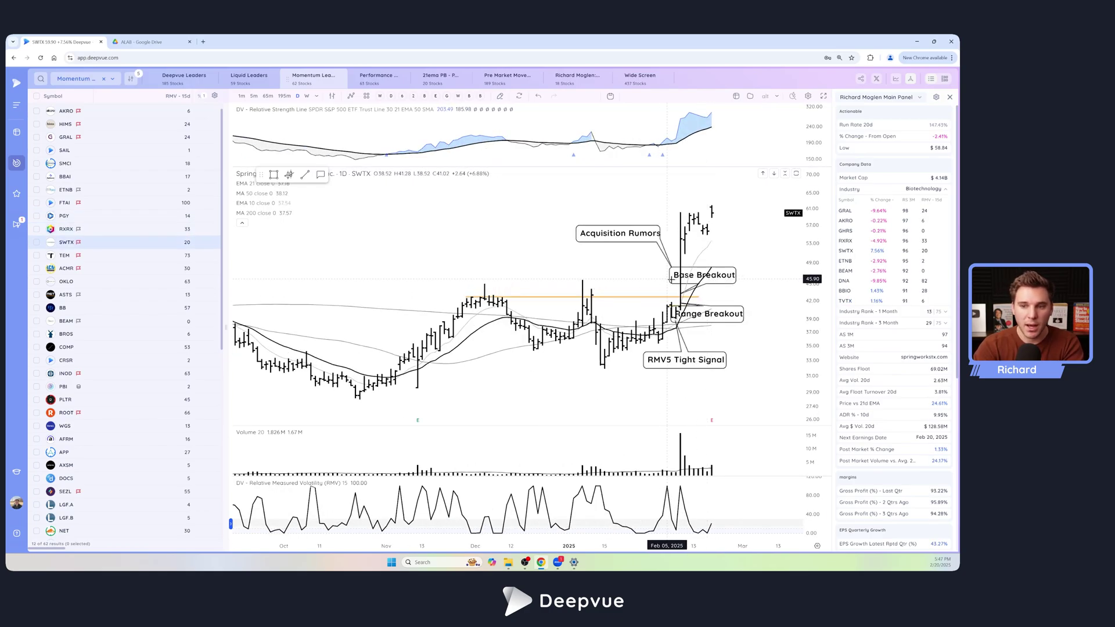
pyautogui.press('Down')
pyautogui.press('Down')
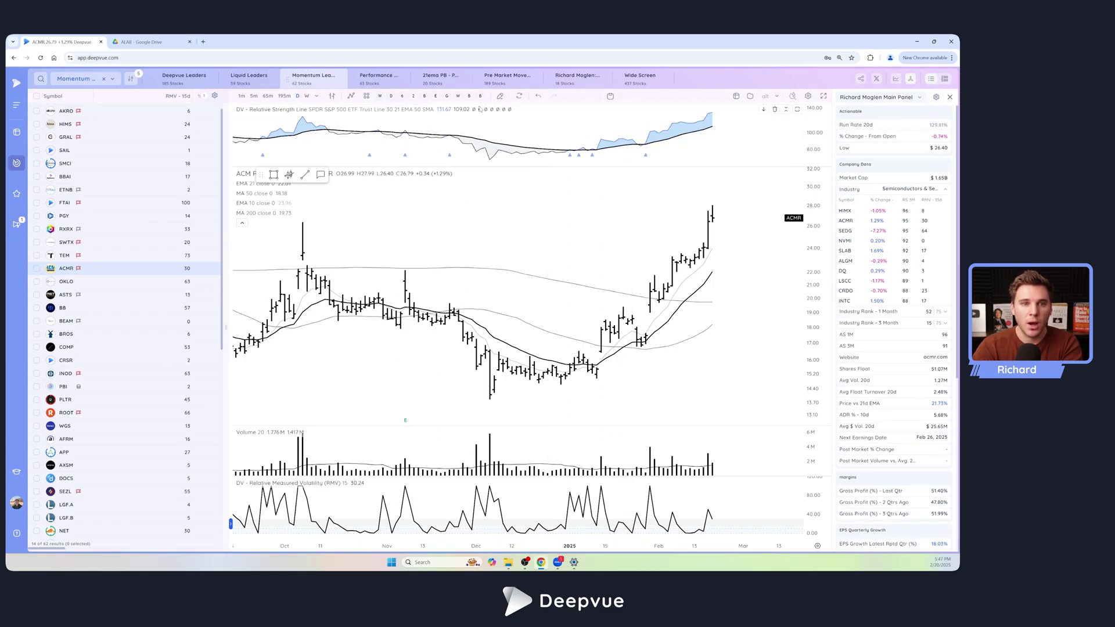
# Open the Gaps and Strong Moves screen and chart BABA, zooming in on its gap up
pyautogui.click(550, 82)
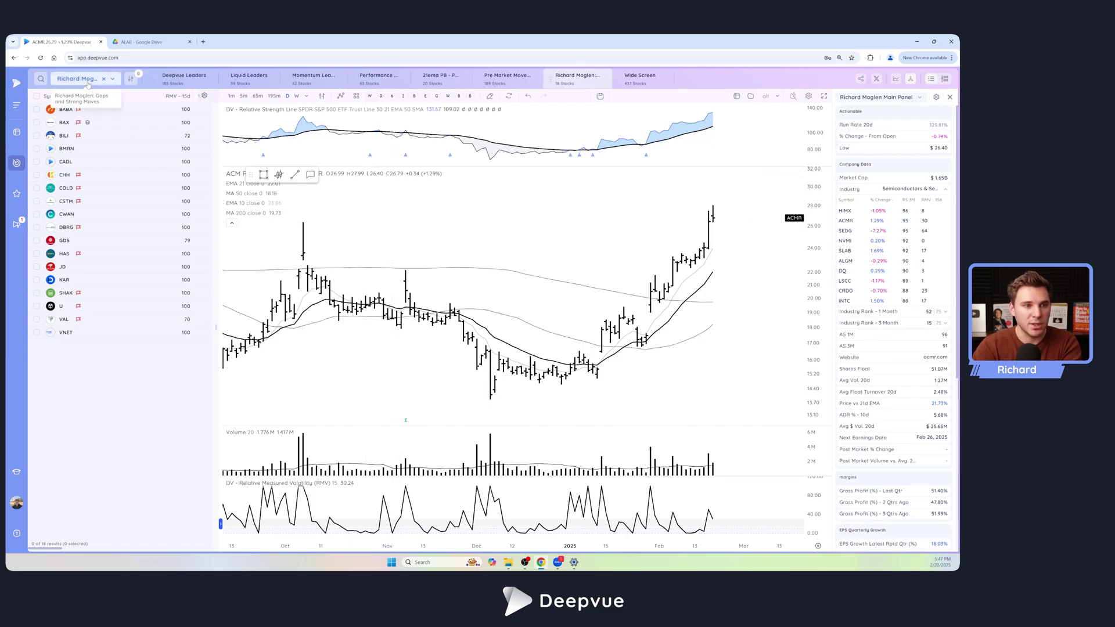
pyautogui.click(114, 110)
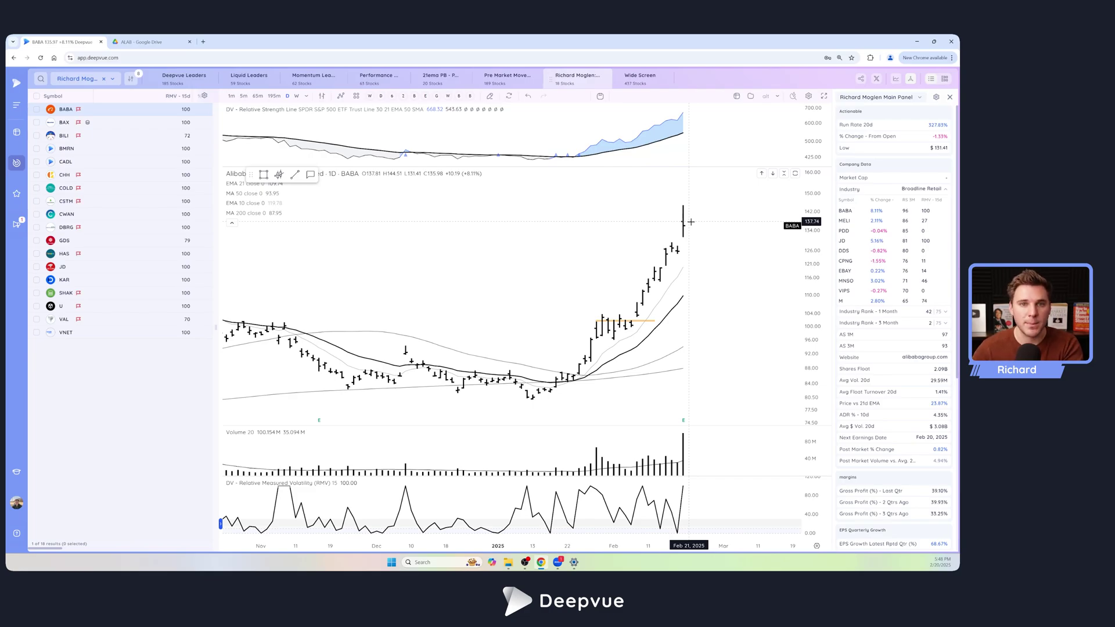
pyautogui.scroll(-1, 694, 218)
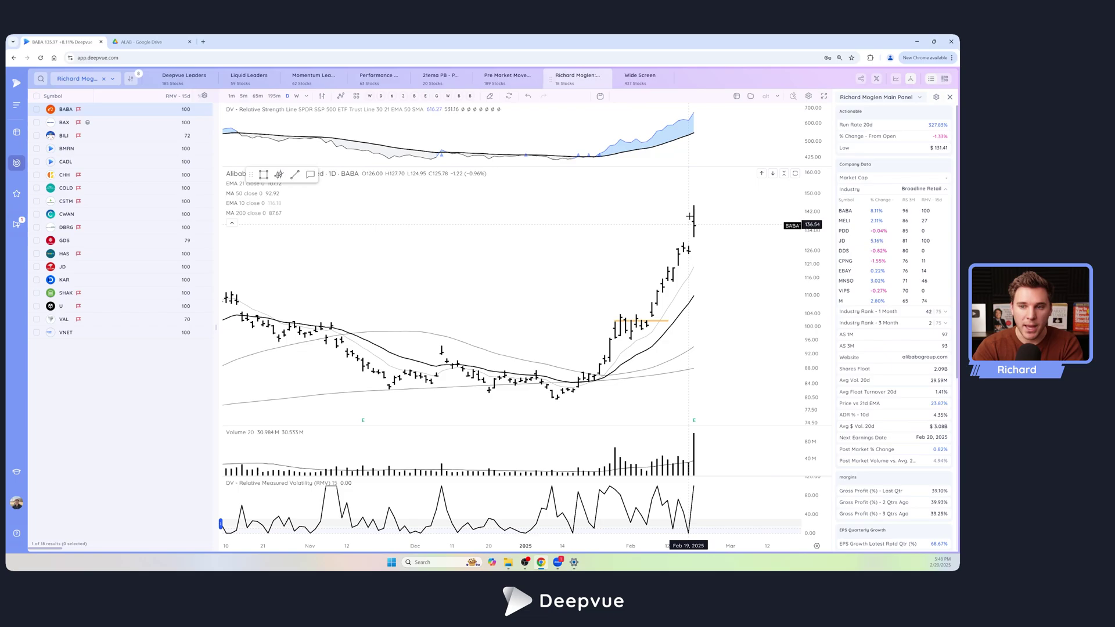
pyautogui.scroll(1, 694, 218)
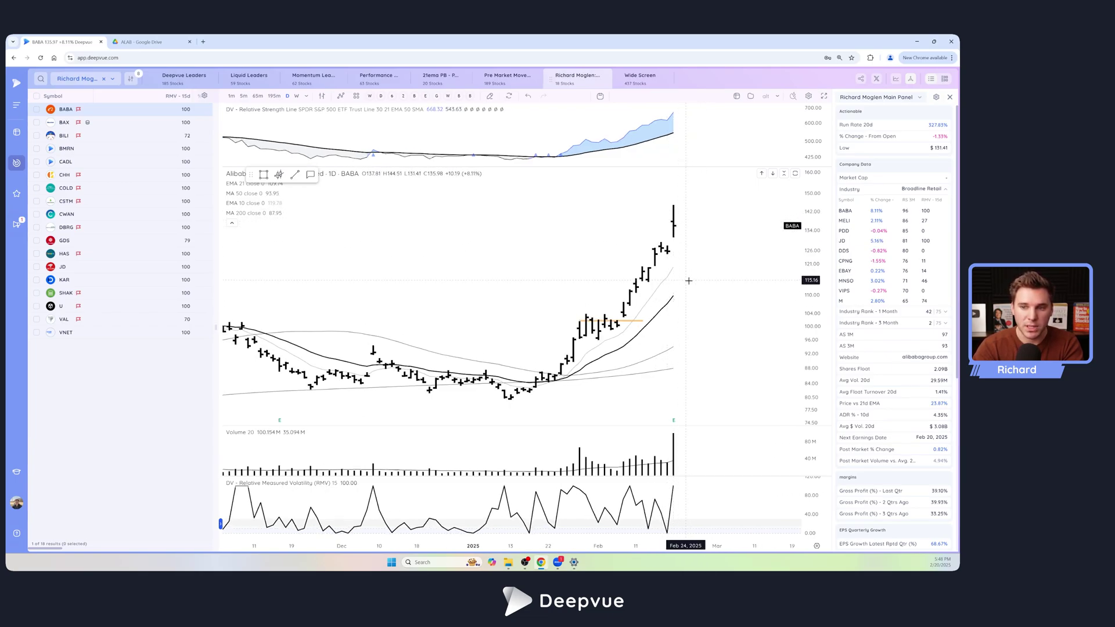
pyautogui.scroll(-1, 694, 207)
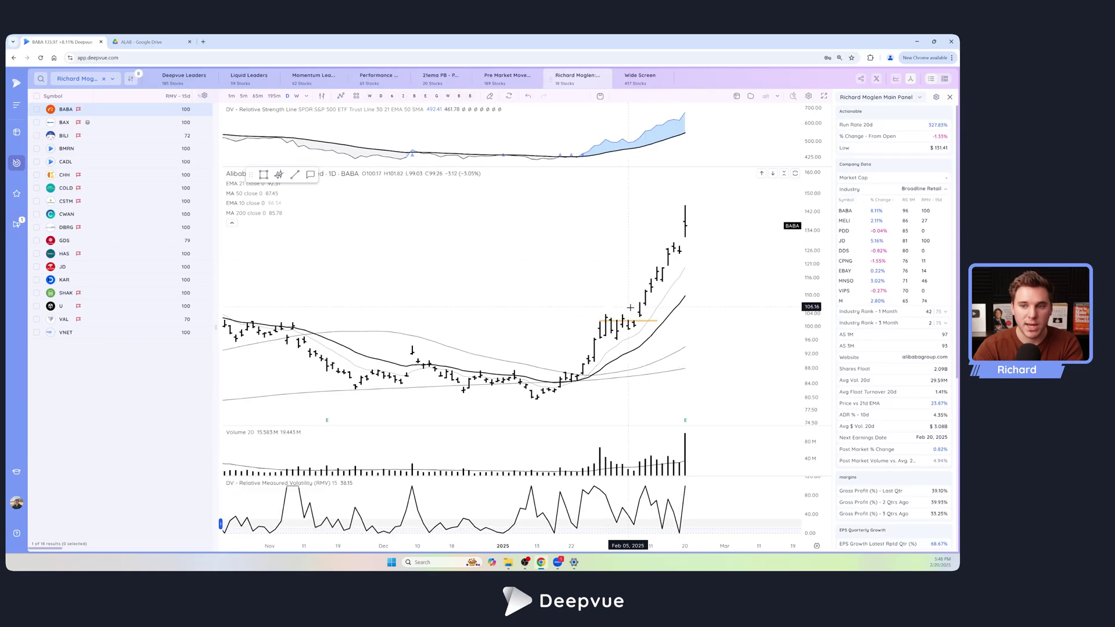
pyautogui.scroll(-1, 639, 262)
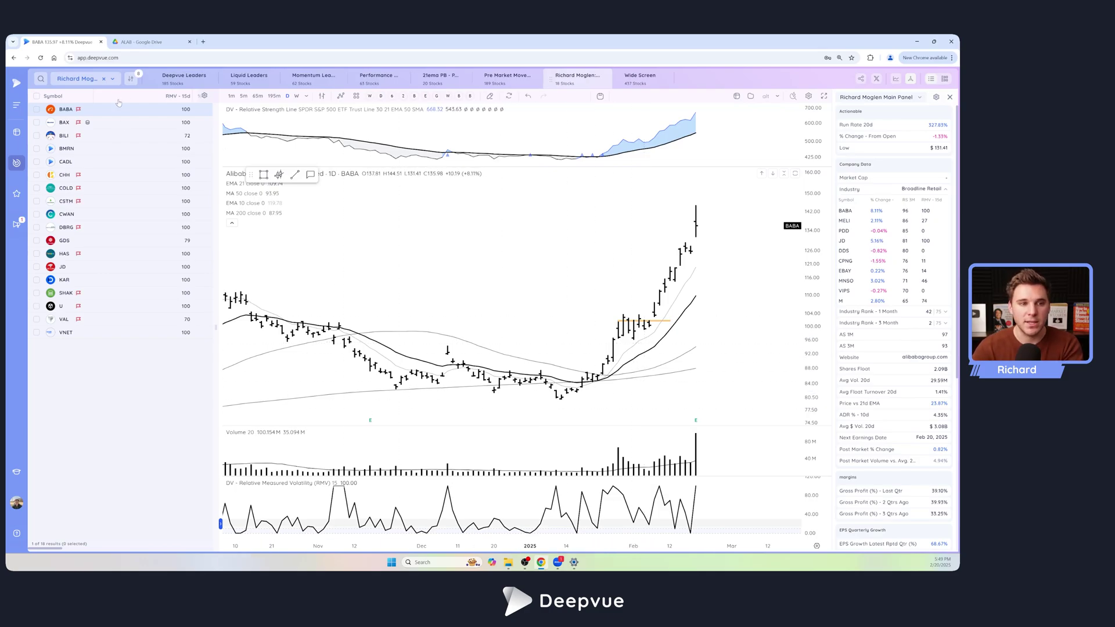
# Chart BAX and then BILI from the list, zooming each chart out and in
pyautogui.click(131, 126)
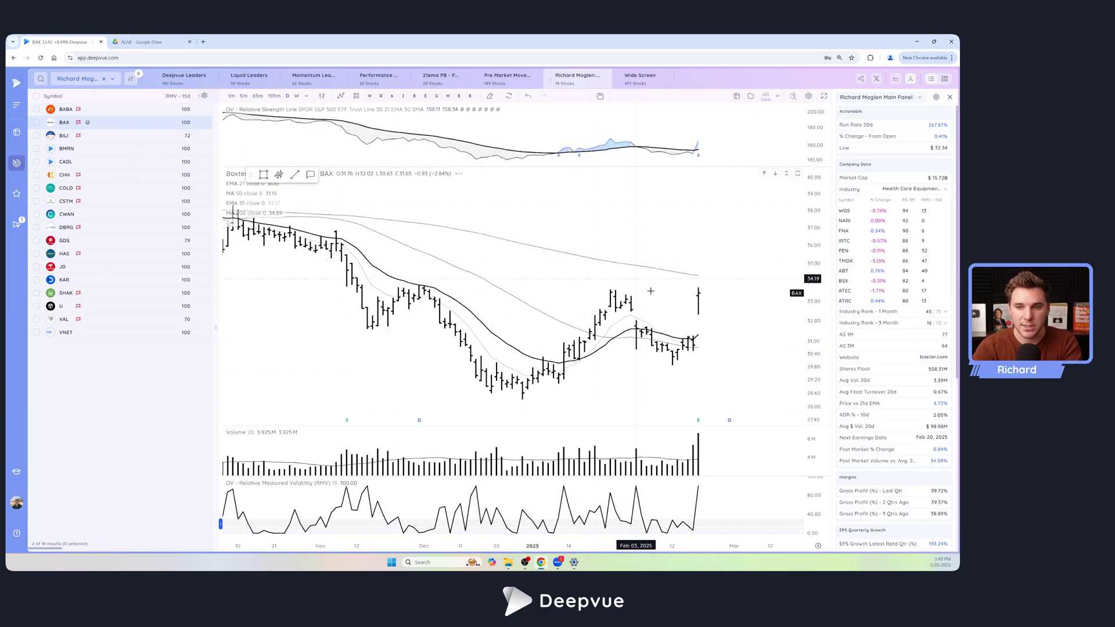
pyautogui.scroll(-2, 699, 329)
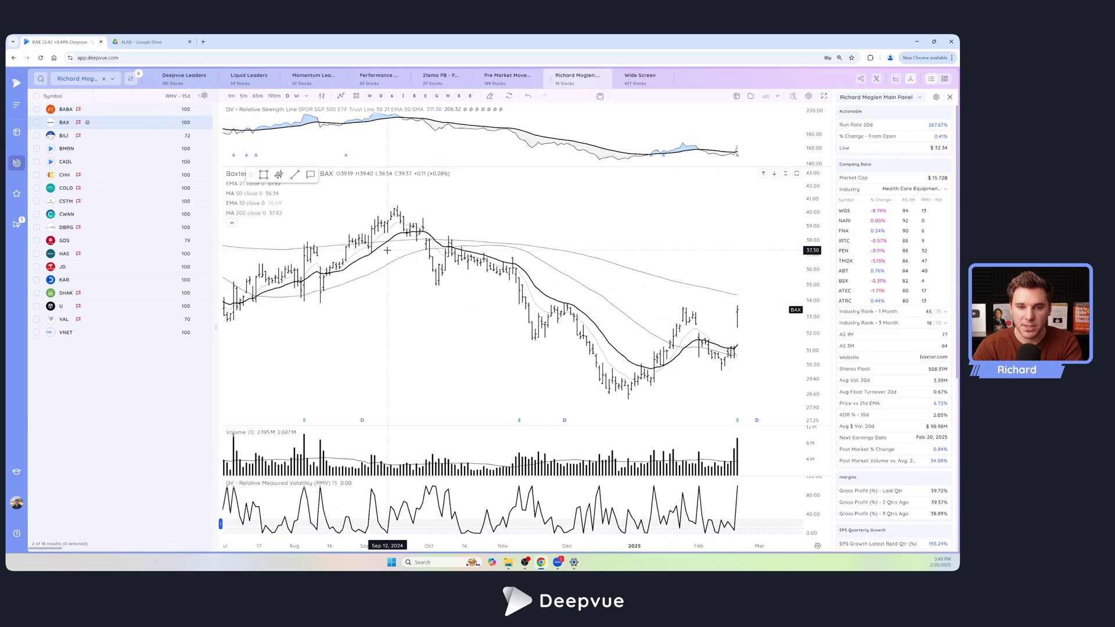
pyautogui.scroll(2, 583, 326)
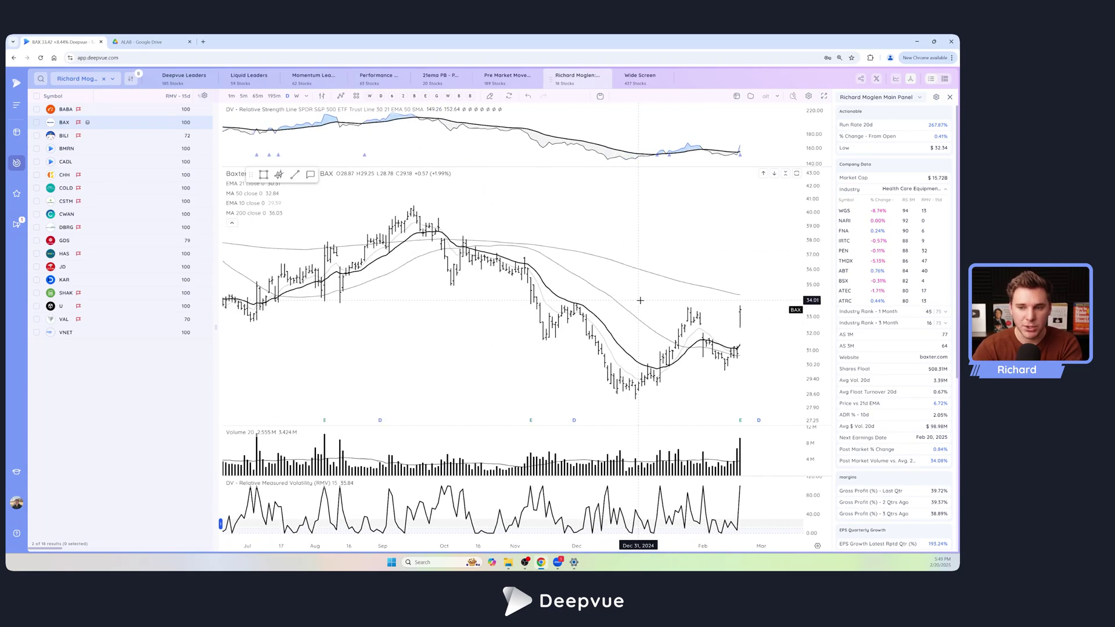
pyautogui.scroll(-2, 633, 326)
pyautogui.scroll(2, 746, 326)
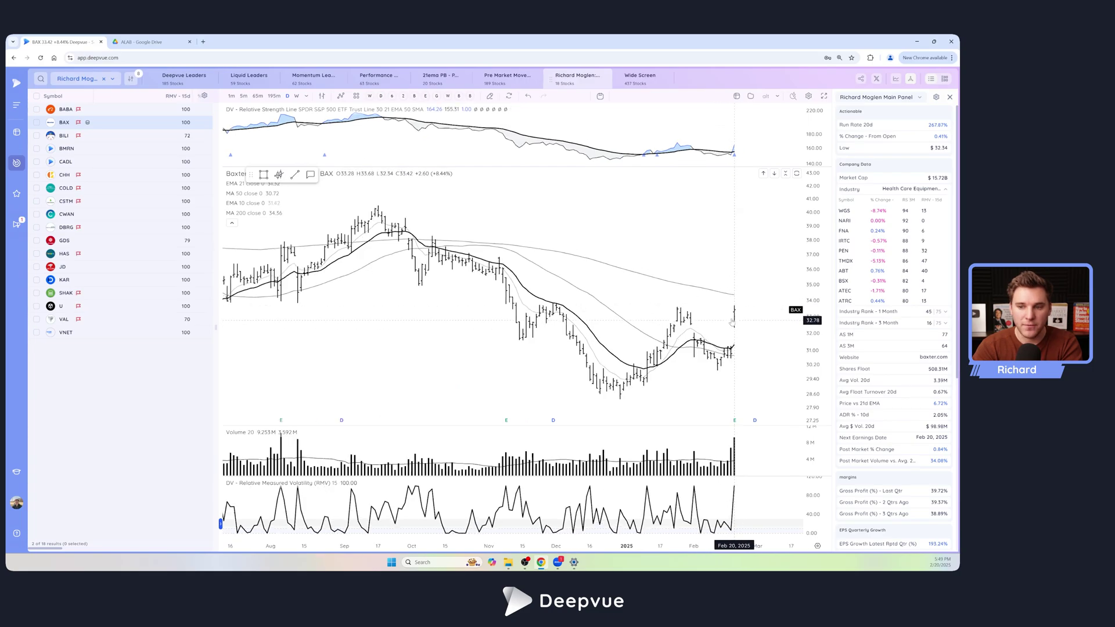
pyautogui.scroll(1, 735, 314)
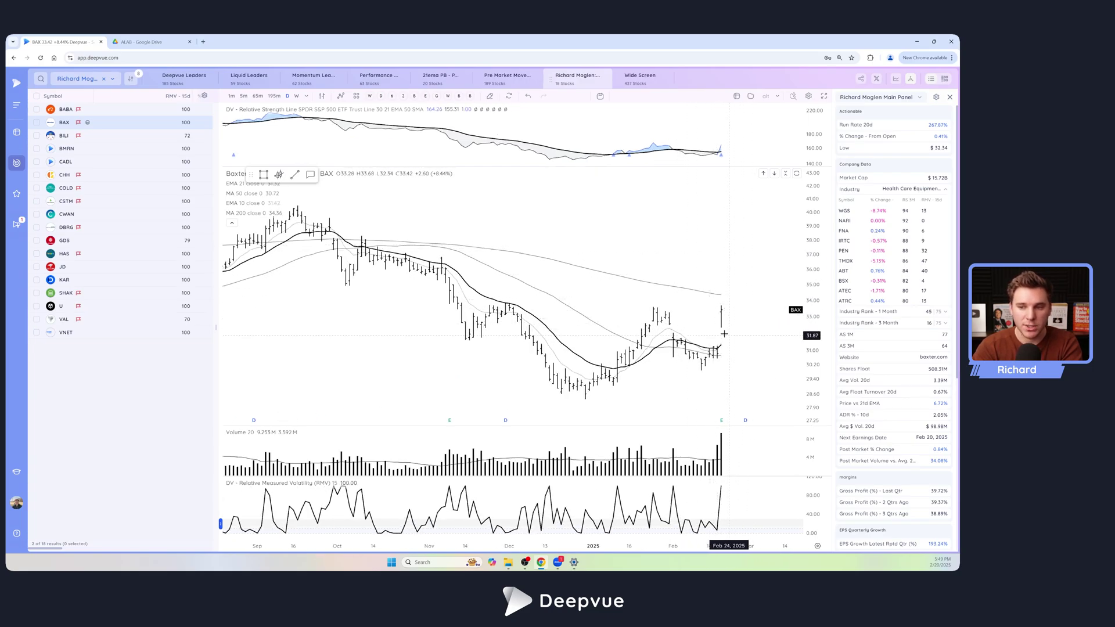
pyautogui.press('Down')
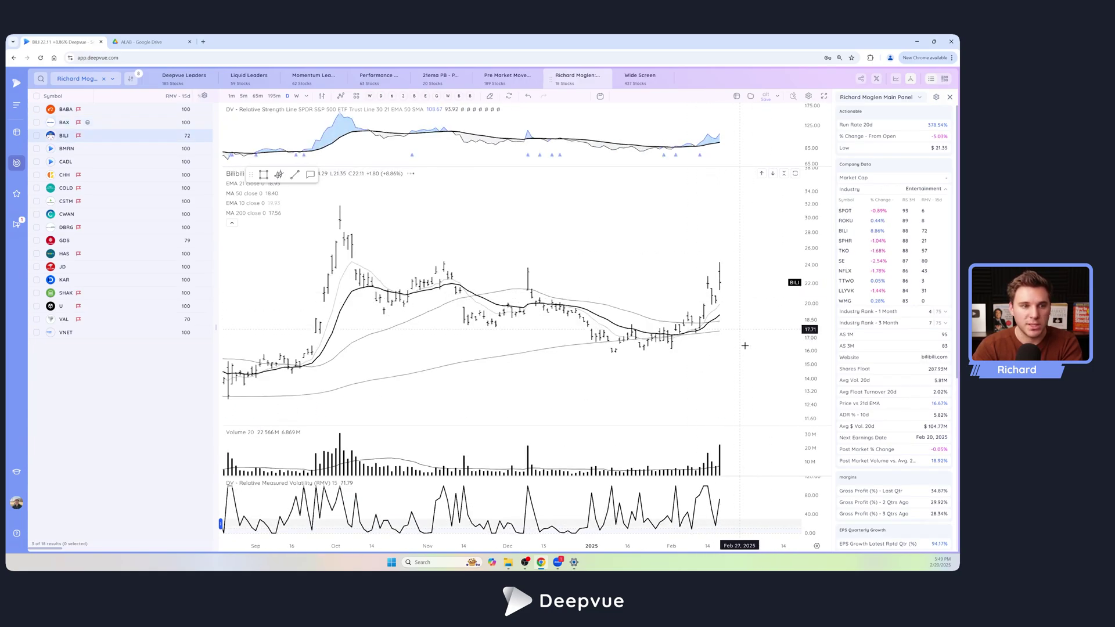
pyautogui.scroll(1, 713, 294)
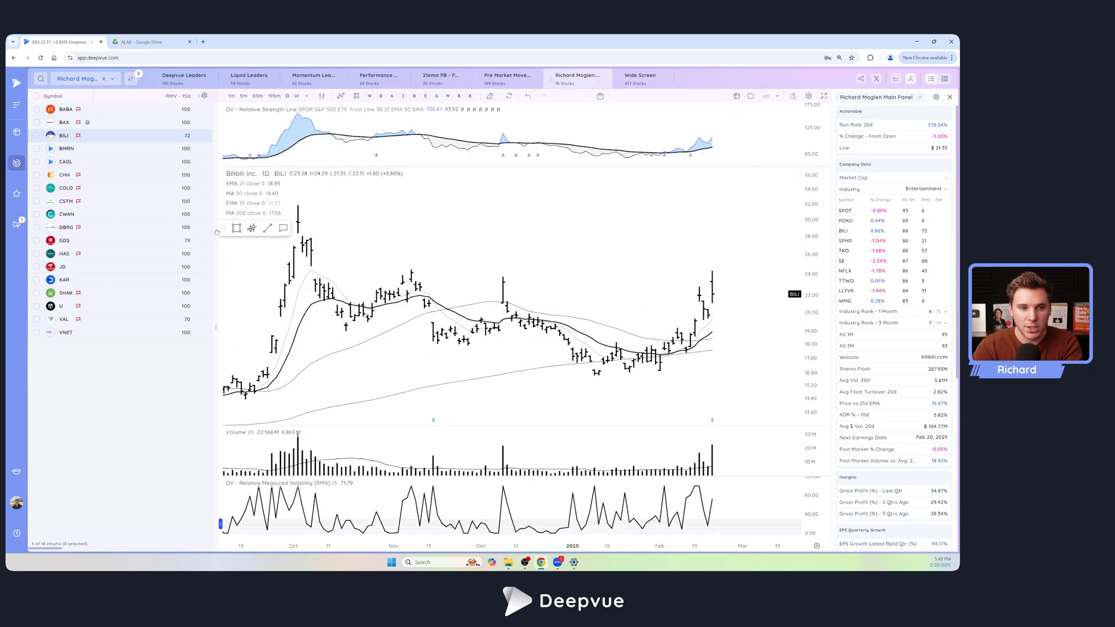
pyautogui.scroll(2, 686, 323)
pyautogui.scroll(-1, 686, 322)
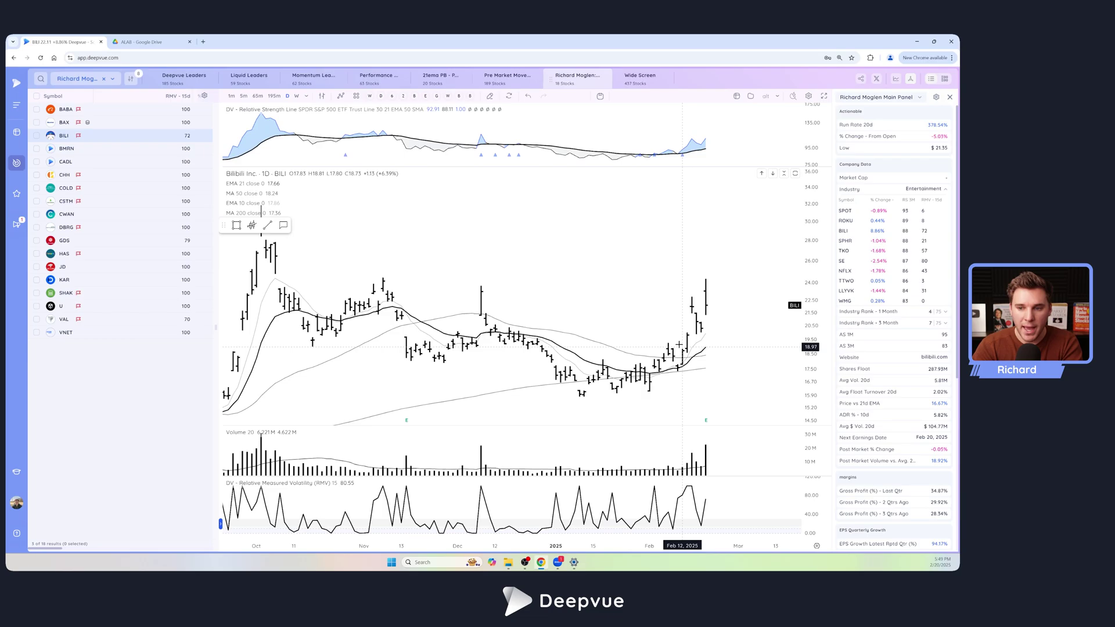
# Step through BMRN, CHH, Constellium, DigitalBridge, GDS, Hasbro and SHAK to Unity Software, zooming its chart
pyautogui.press('Down')
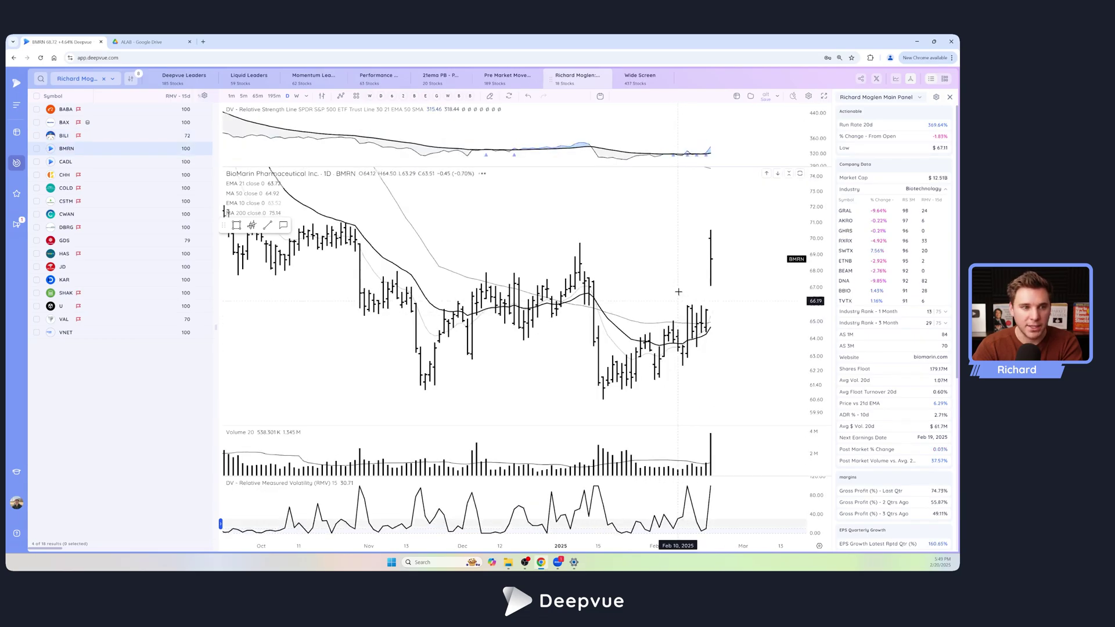
pyautogui.press('Down')
pyautogui.press('Down')
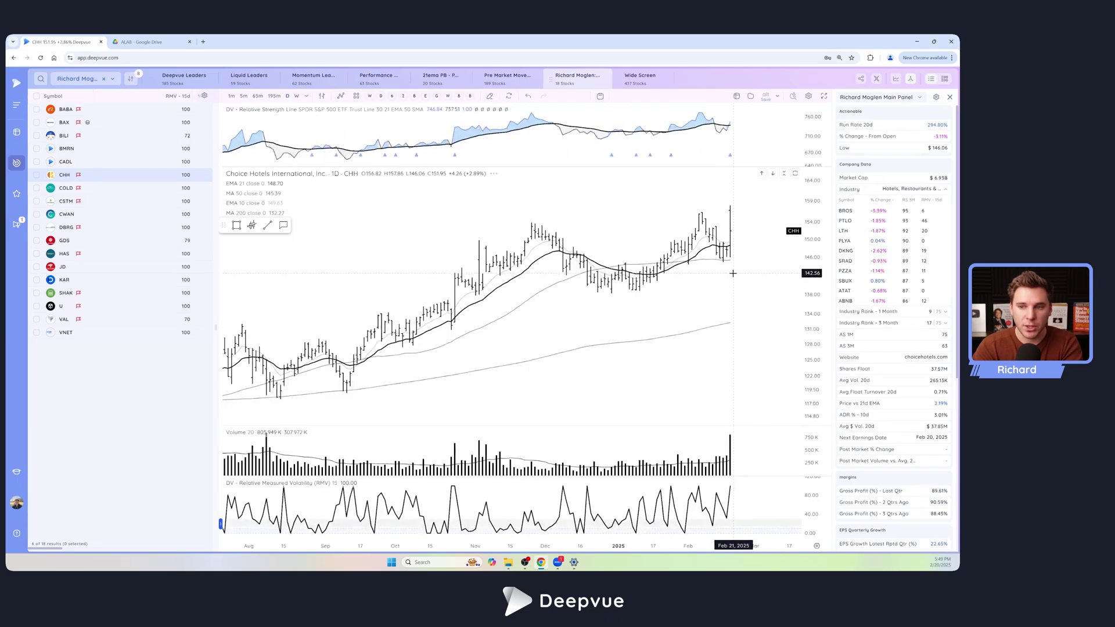
pyautogui.press('Down')
pyautogui.press('Down')
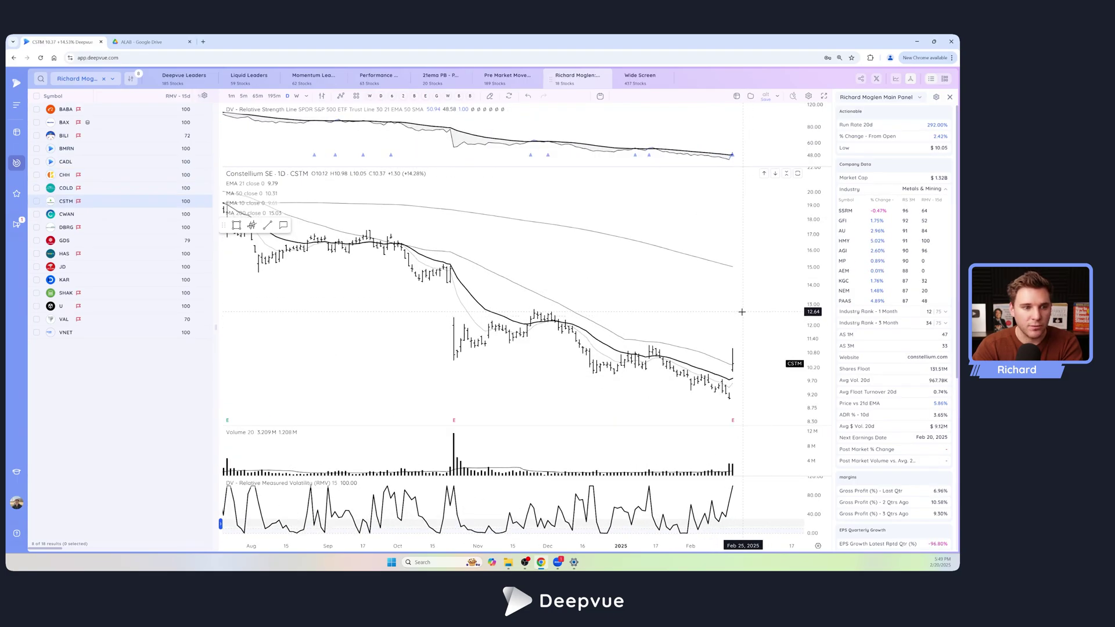
pyautogui.press('Down')
pyautogui.press('Down')
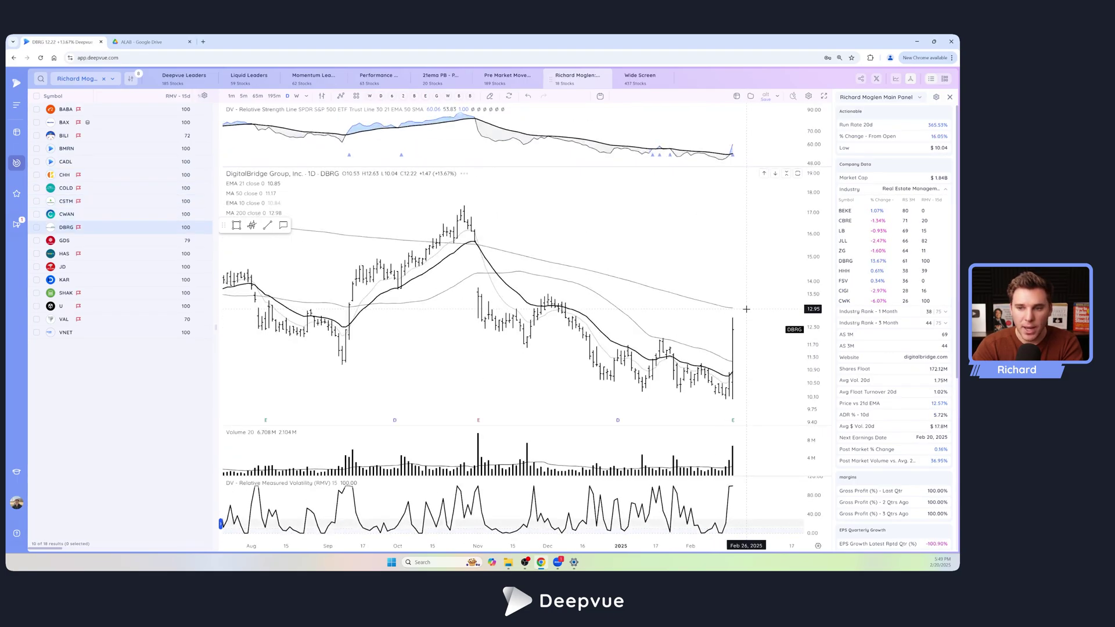
pyautogui.press('Down')
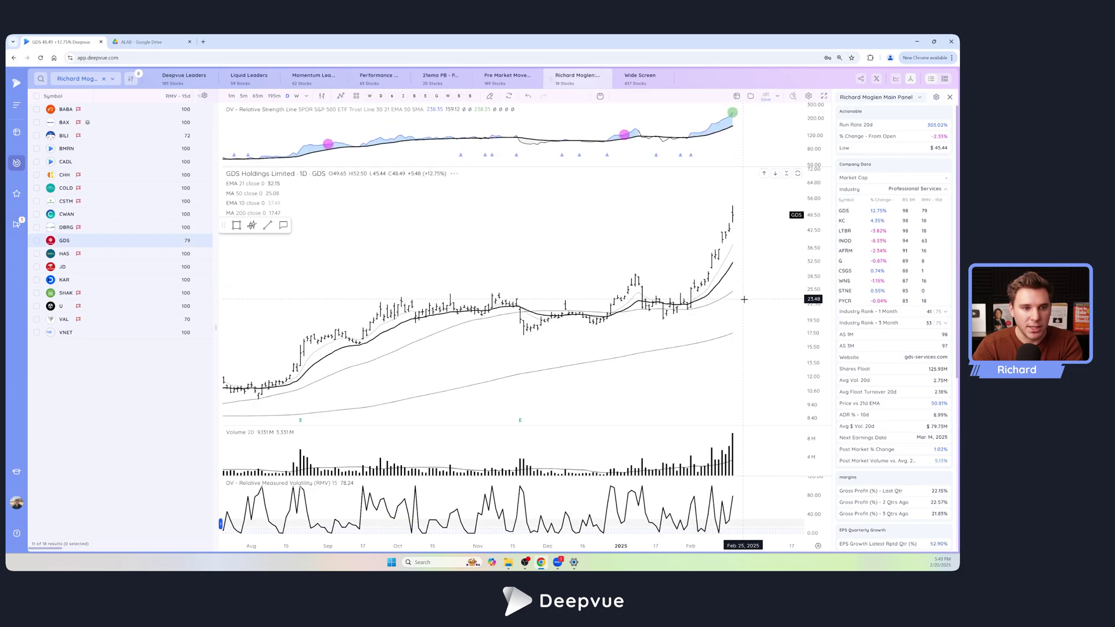
pyautogui.press('Down')
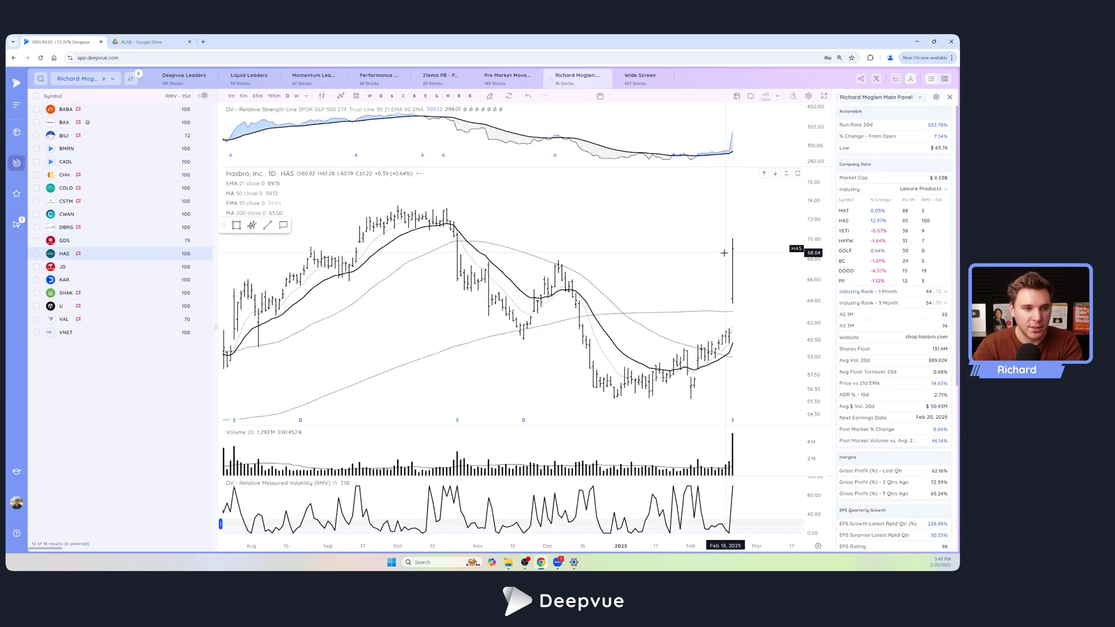
pyautogui.press('Down')
pyautogui.press('Down')
pyautogui.press('Down')
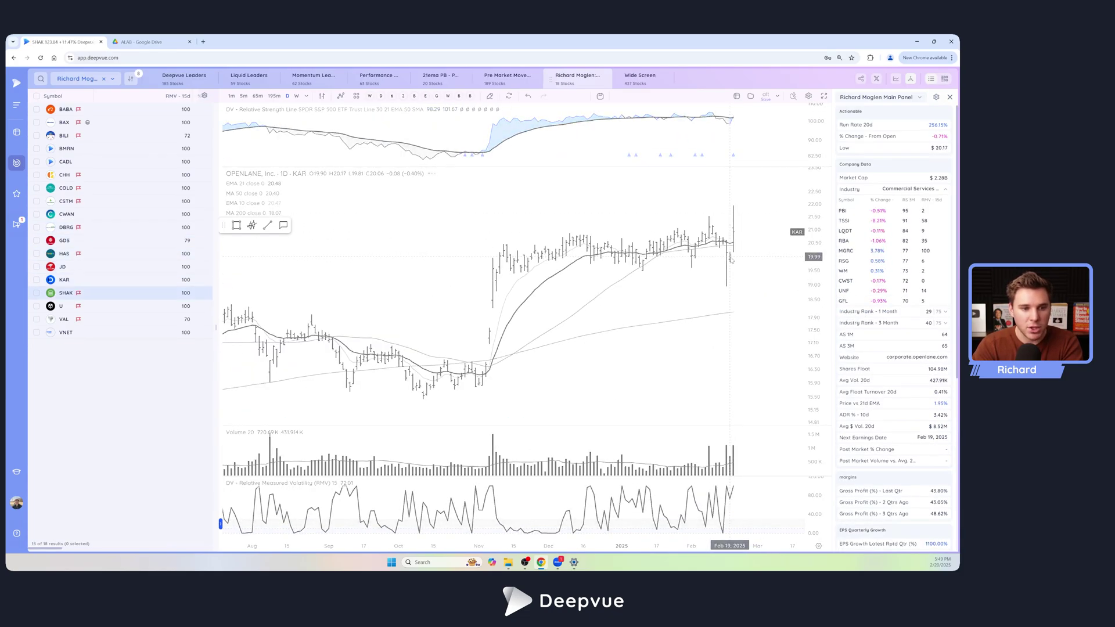
pyautogui.press('Down')
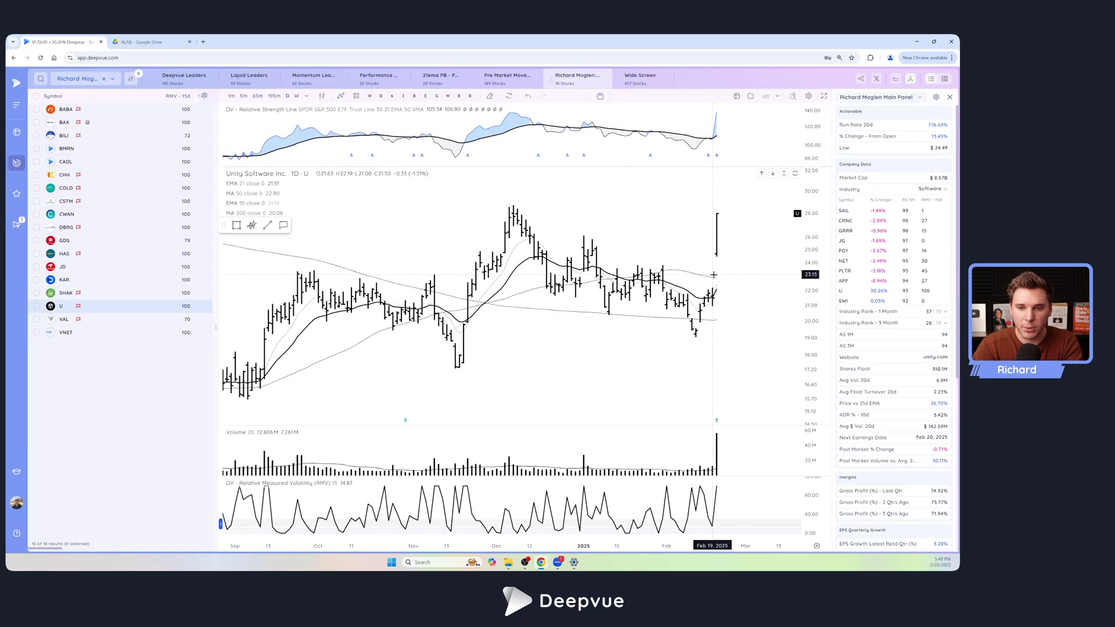
pyautogui.scroll(-5, 732, 349)
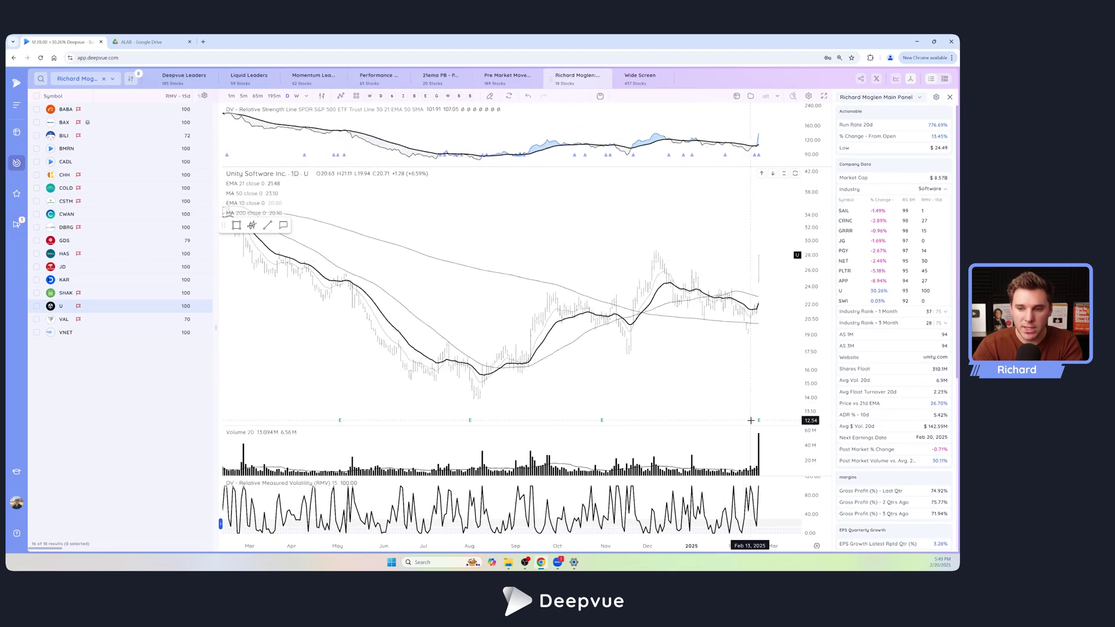
pyautogui.scroll(-5, 687, 338)
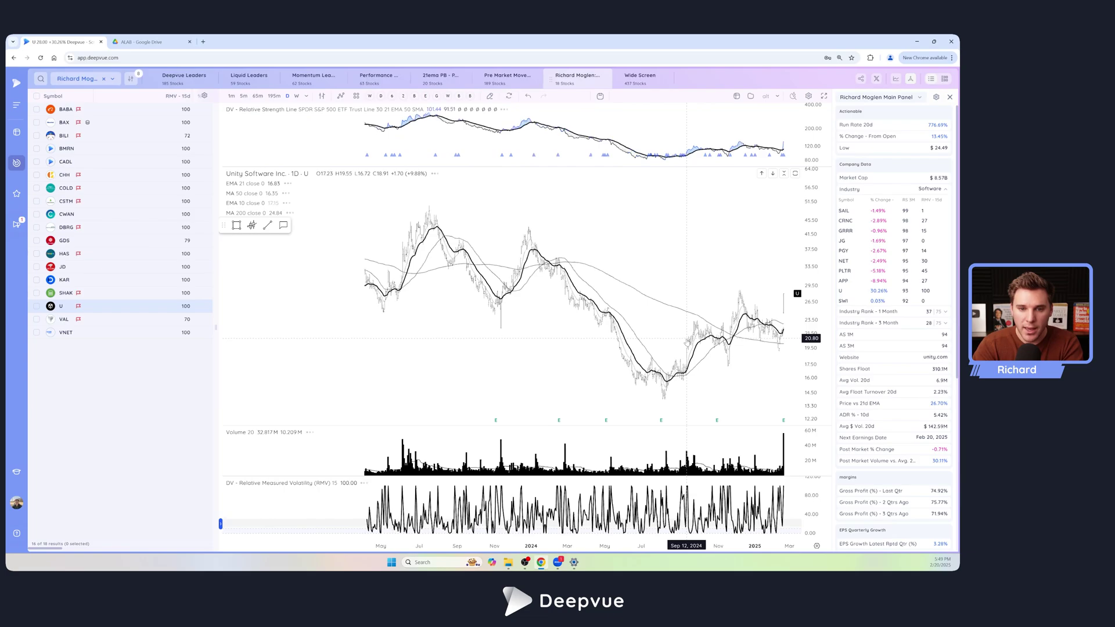
pyautogui.scroll(-5, 687, 339)
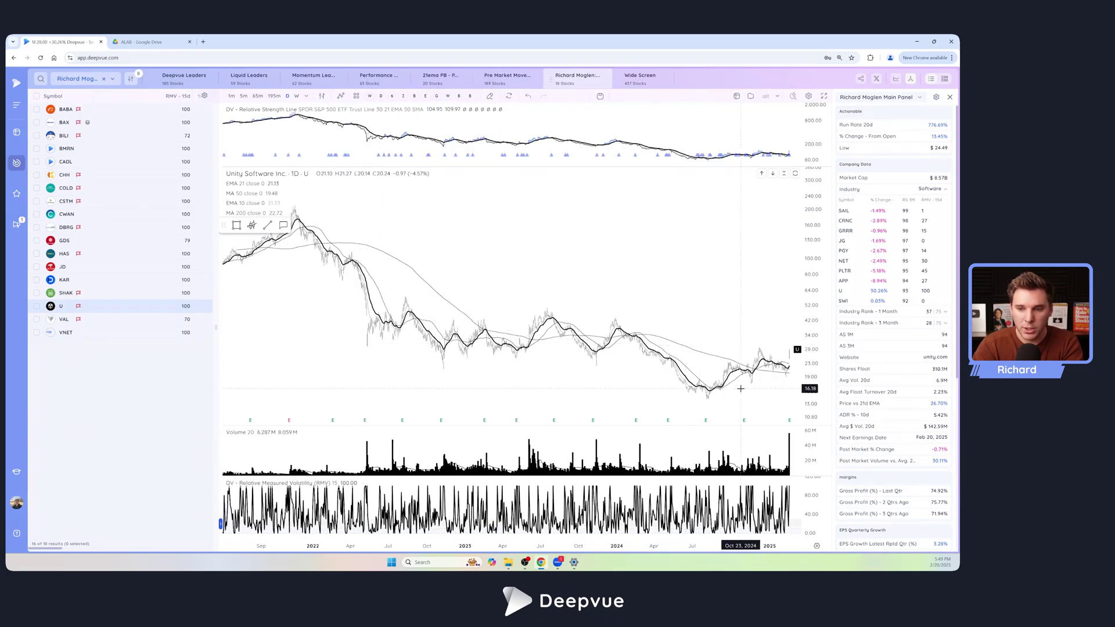
pyautogui.scroll(8, 598, 384)
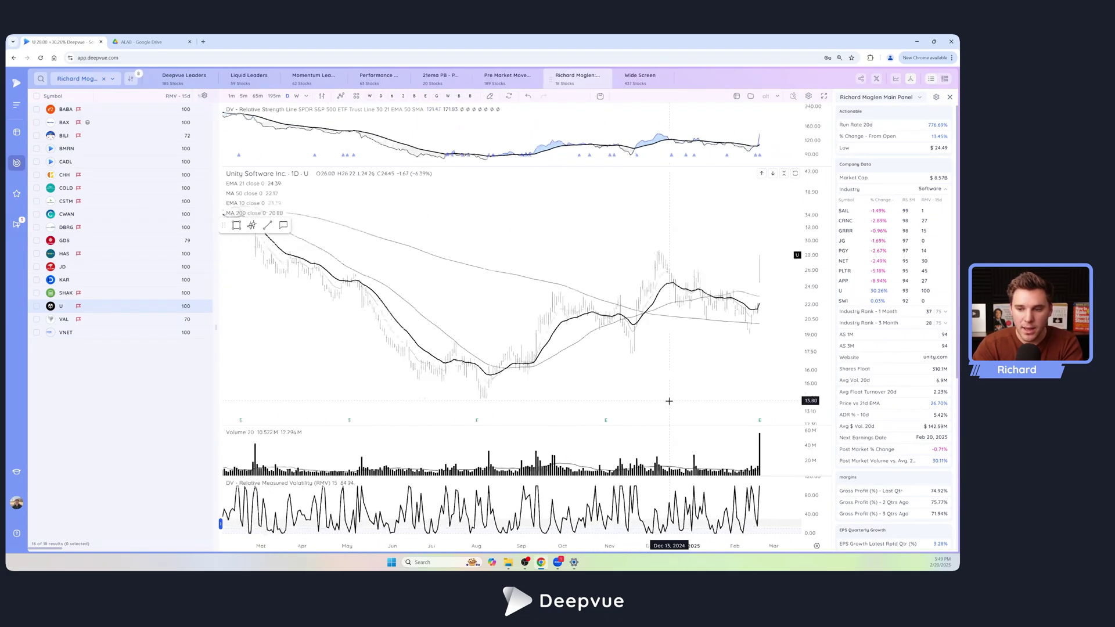
pyautogui.scroll(3, 670, 401)
pyautogui.scroll(3, 718, 450)
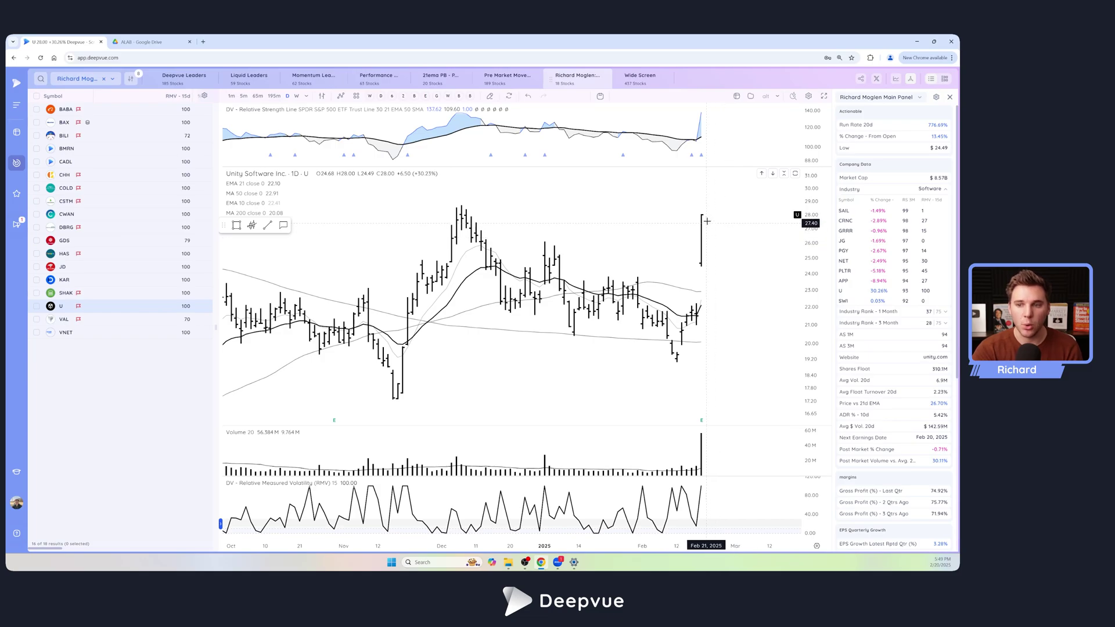
pyautogui.scroll(-2, 703, 214)
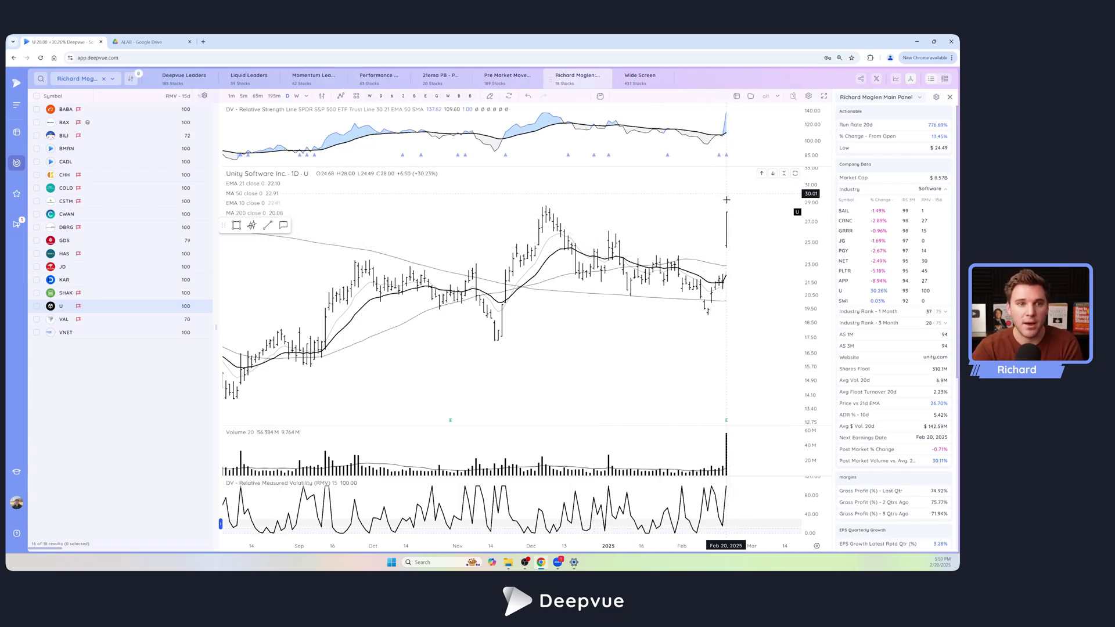
# Switch to the Liquid Leaders screen to list its 59 stocks beside the Unity chart
pyautogui.click(250, 84)
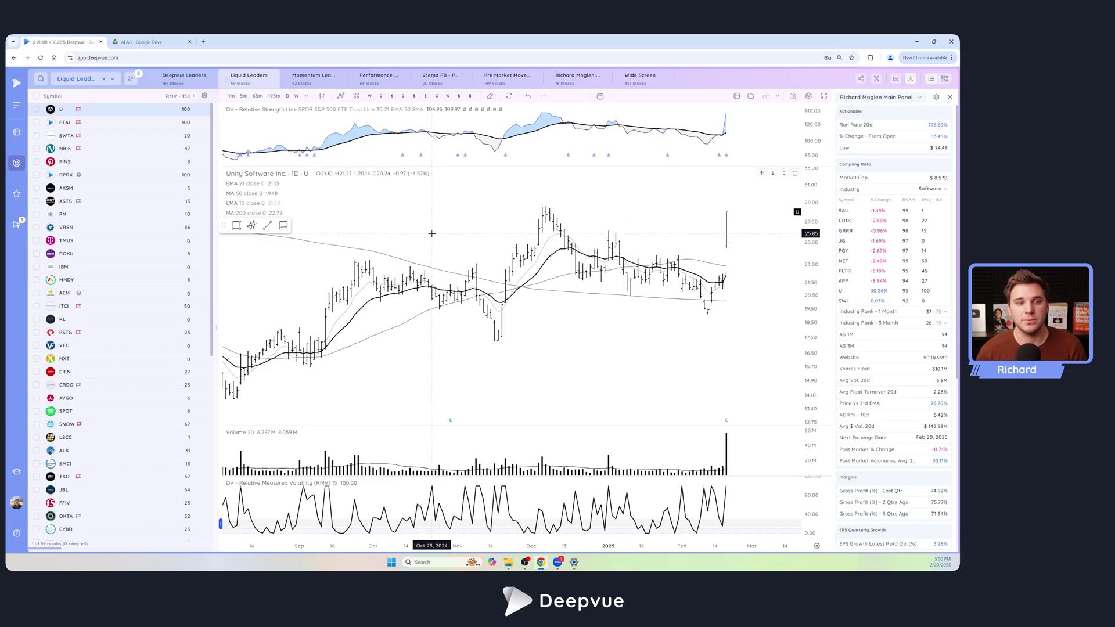
pyautogui.moveTo(252, 75)
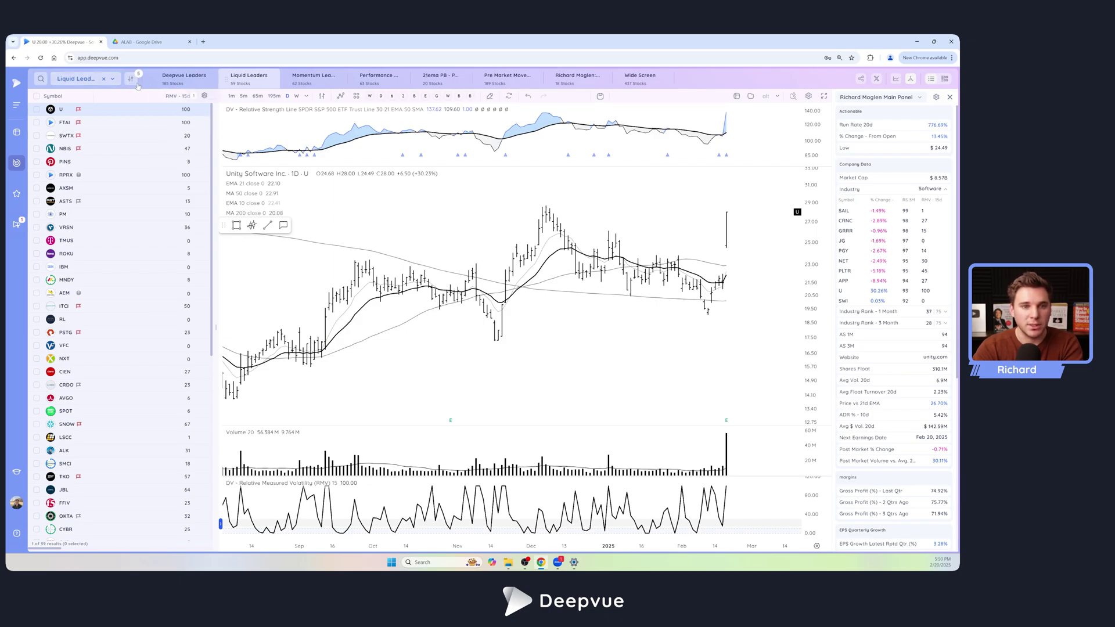
pyautogui.click(576, 78)
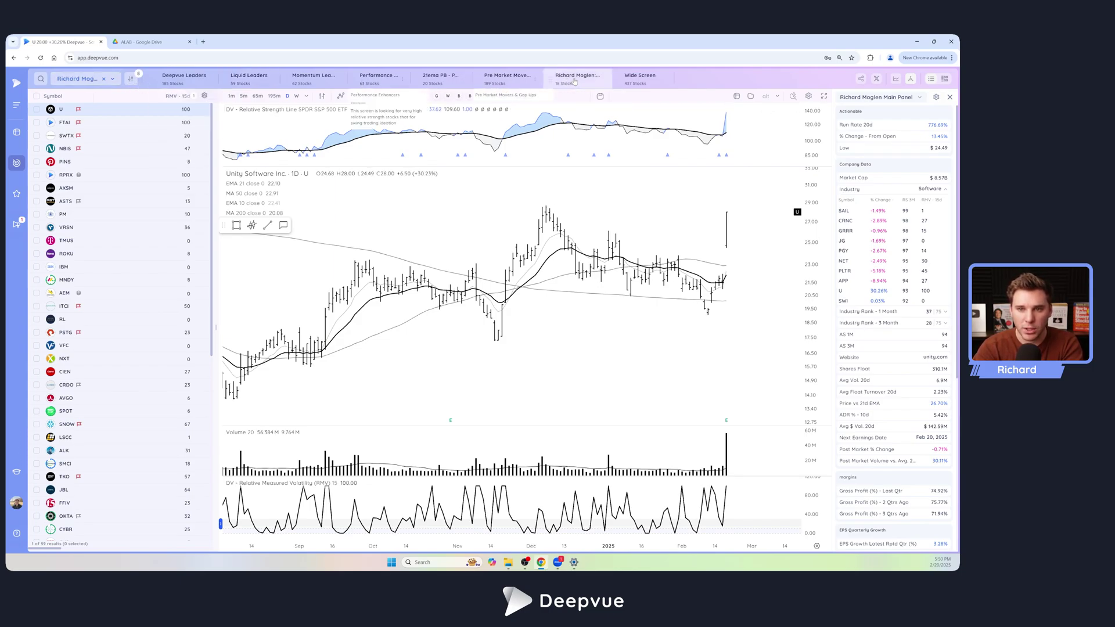
pyautogui.click(127, 81)
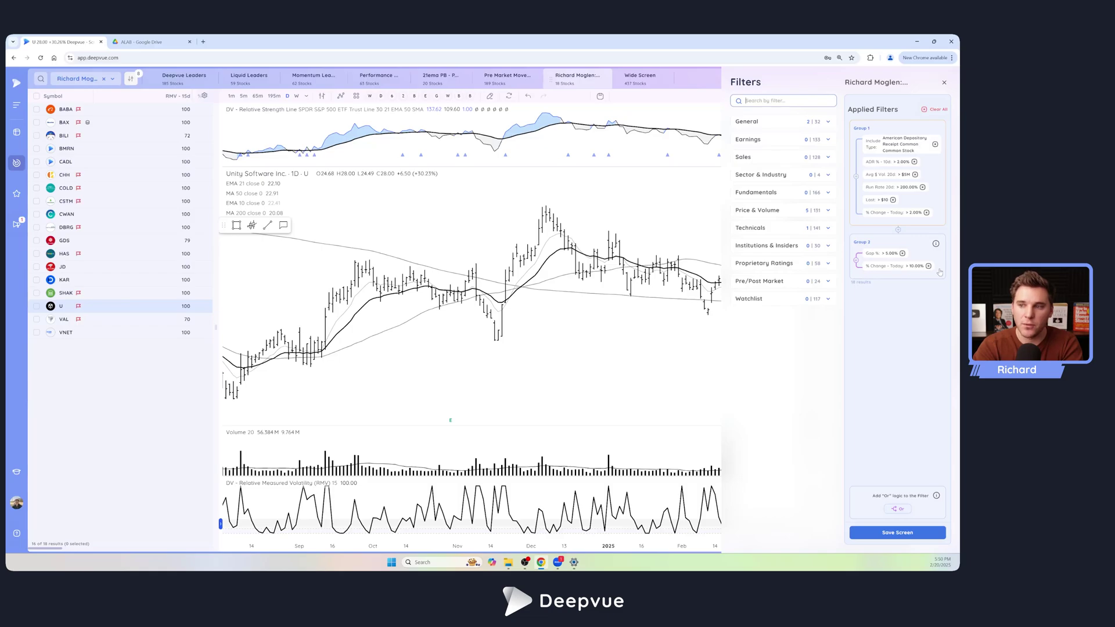
pyautogui.click(945, 83)
pyautogui.click(256, 81)
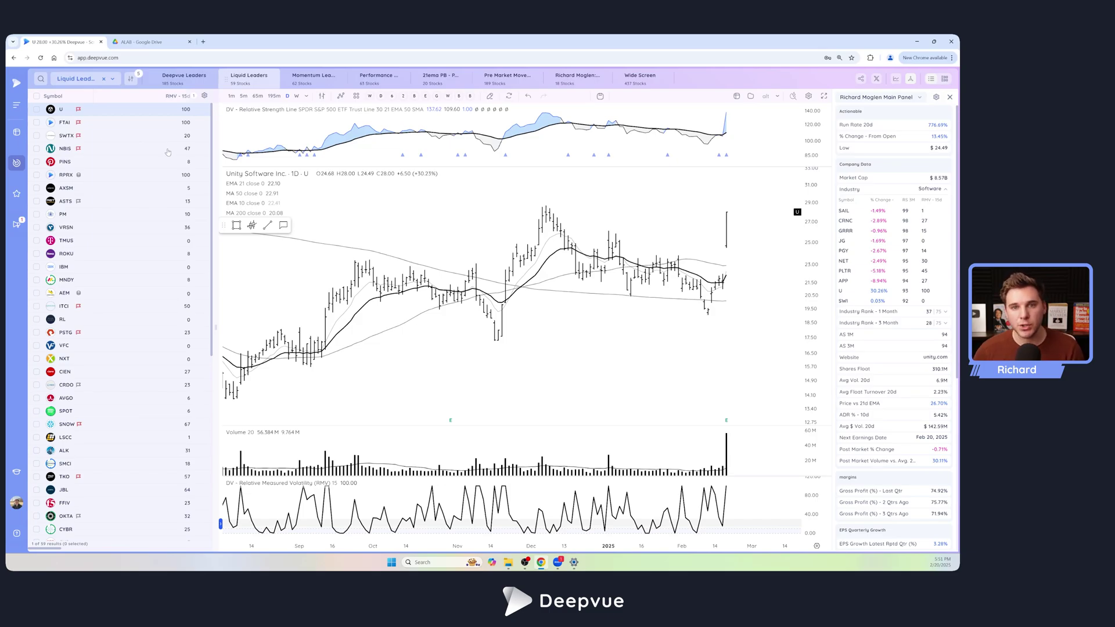
pyautogui.click(130, 82)
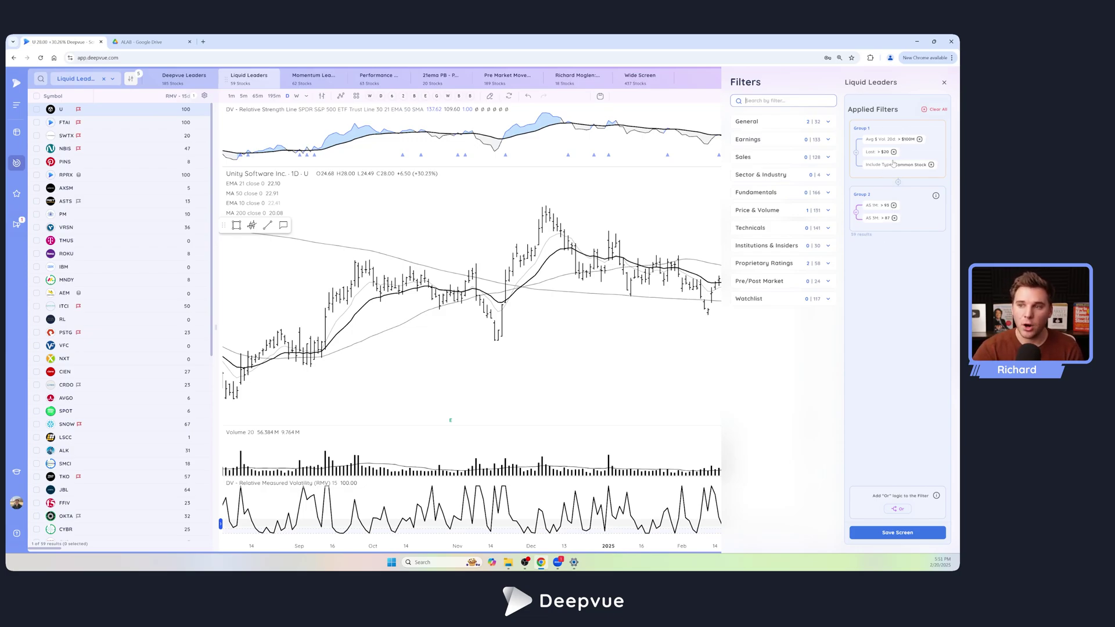
pyautogui.click(942, 83)
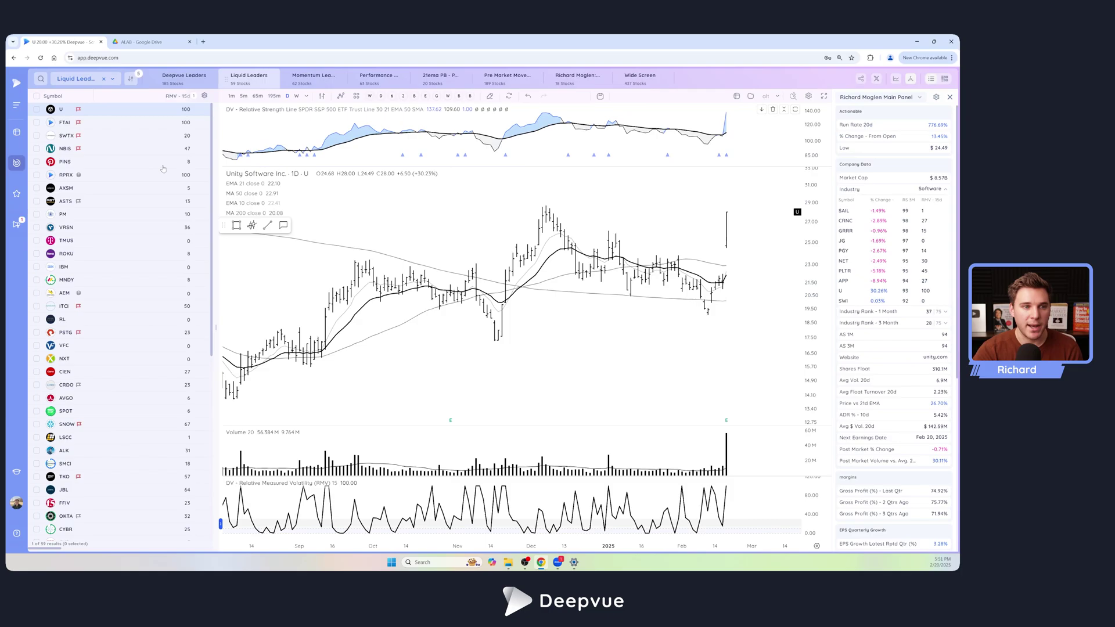
# Sort Liquid Leaders by AS 1M highest first, chart Hims & Hers, and narrow the list to RMV
pyautogui.click(188, 97)
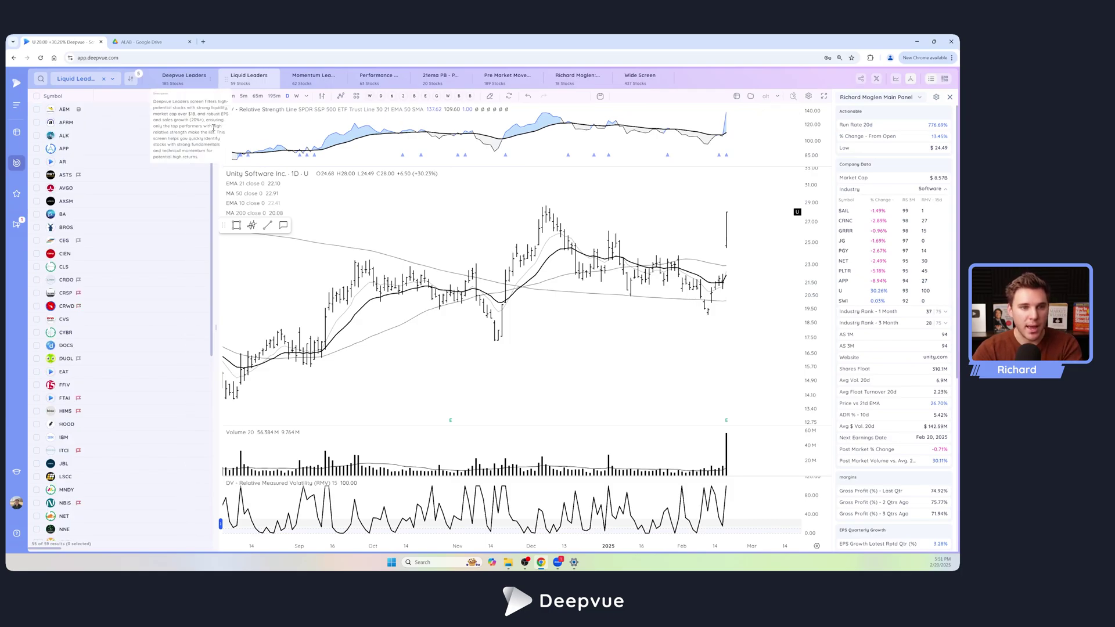
pyautogui.moveTo(352, 176); pyautogui.dragTo(500, 134)
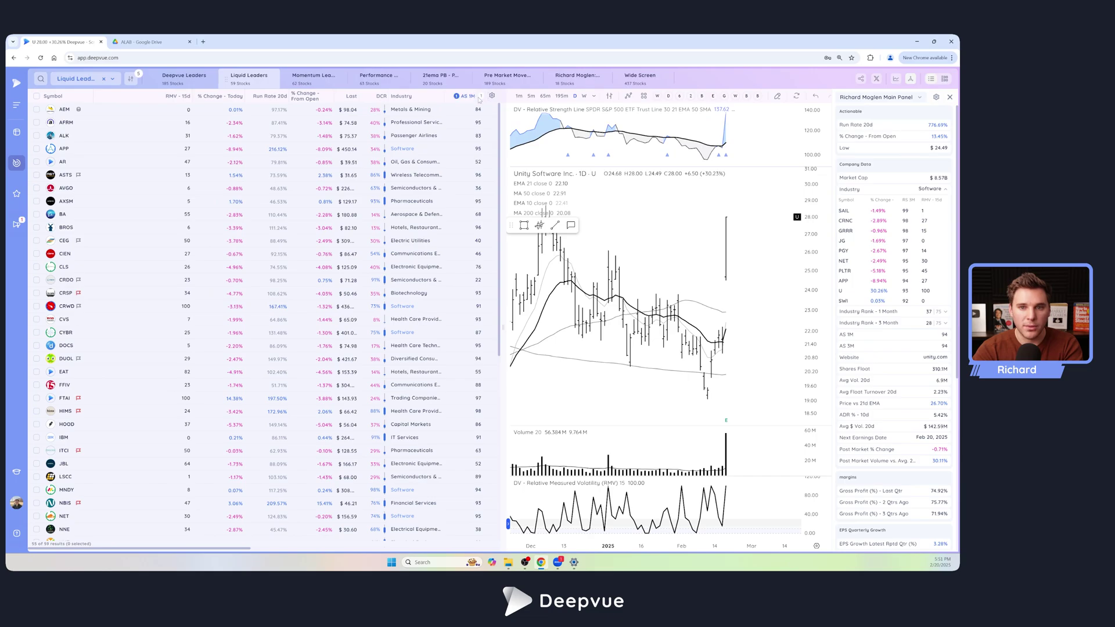
pyautogui.click(468, 96)
pyautogui.click(101, 112)
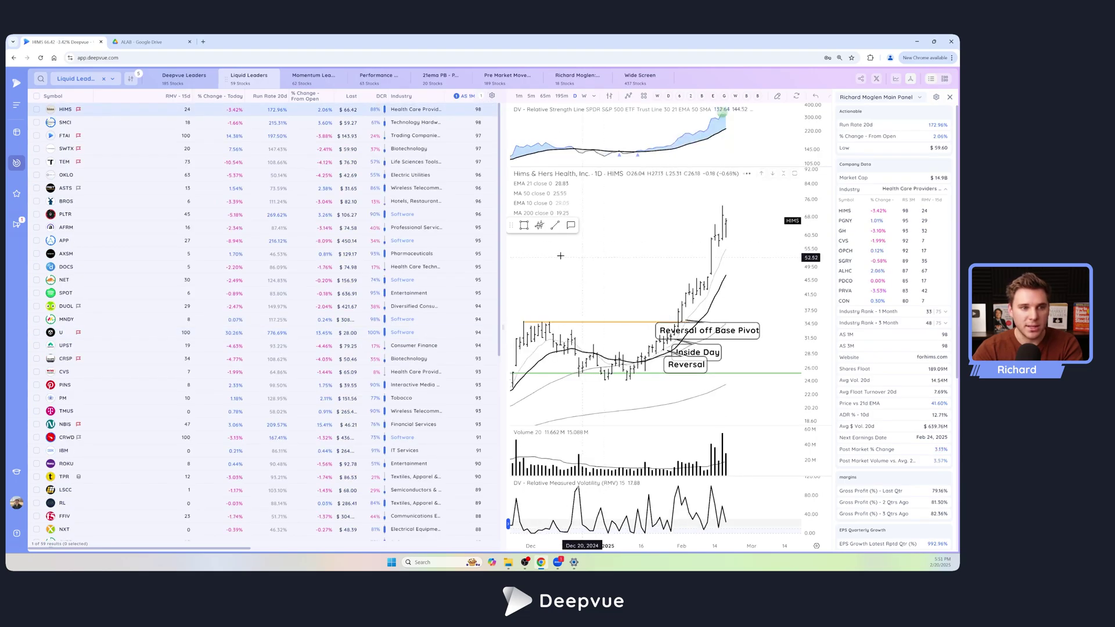
pyautogui.moveTo(503, 259); pyautogui.dragTo(214, 262)
# Step through AST SpaceMobile, Palantir and AFRM to Cloudflare, then show the Deepvue Leaders screen
pyautogui.press('Down')
pyautogui.press('Down')
pyautogui.press('Down')
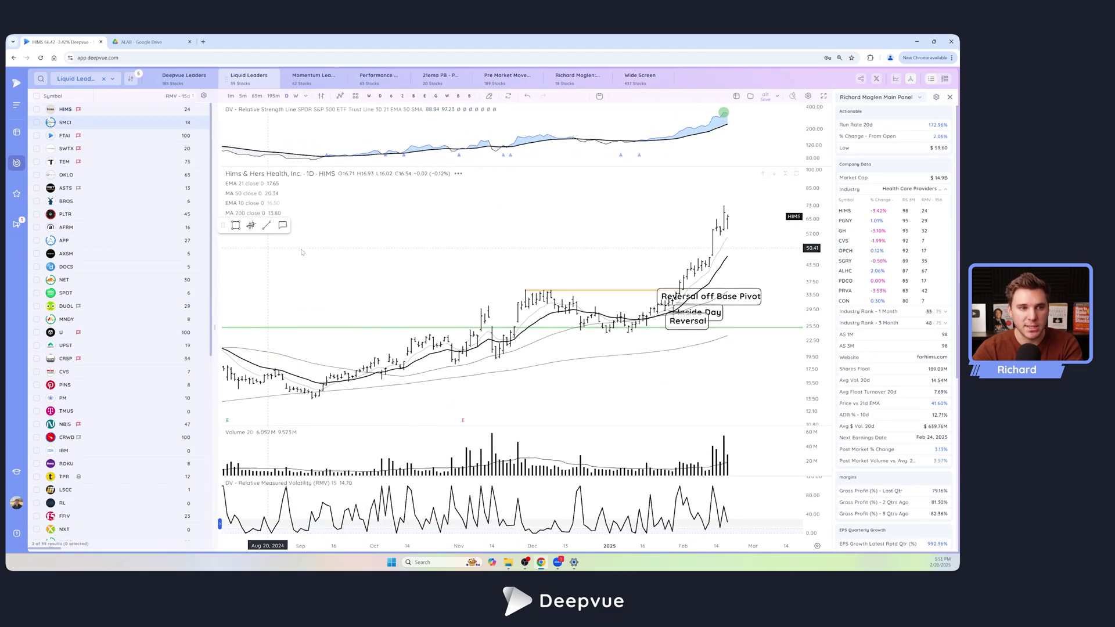
pyautogui.press('Down')
pyautogui.press('Down')
pyautogui.press('Down')
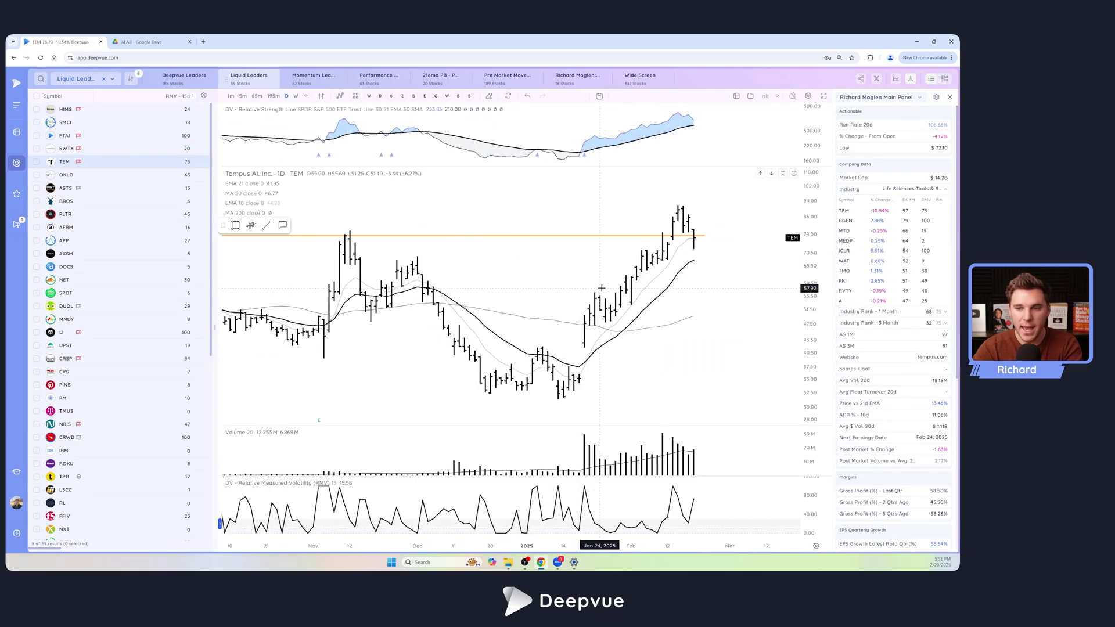
pyautogui.press('Down')
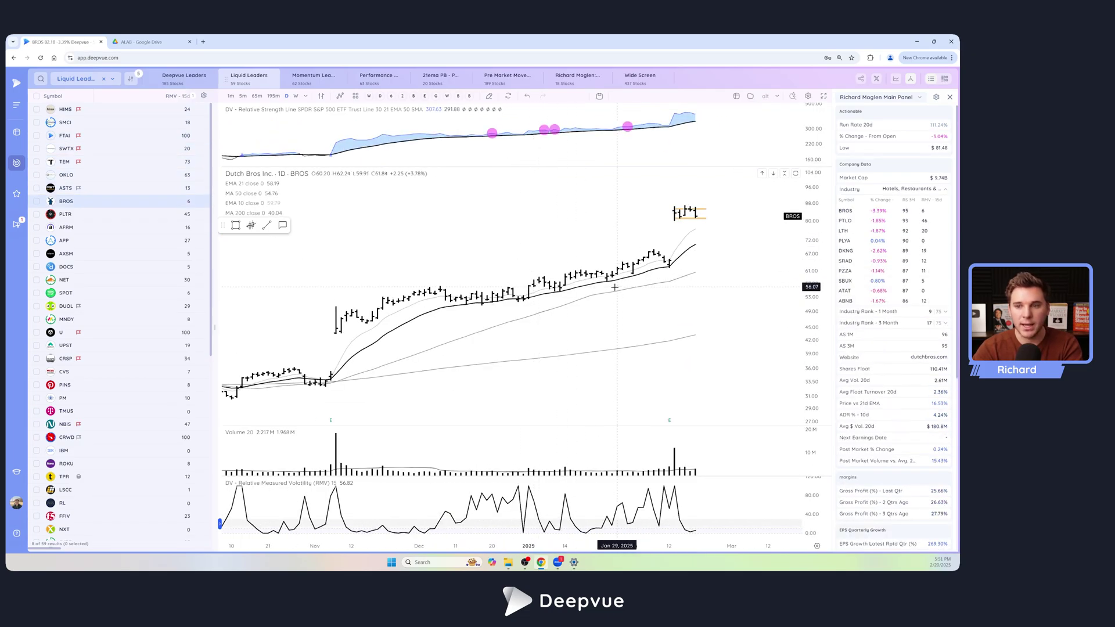
pyautogui.press('Down')
pyautogui.press('Down')
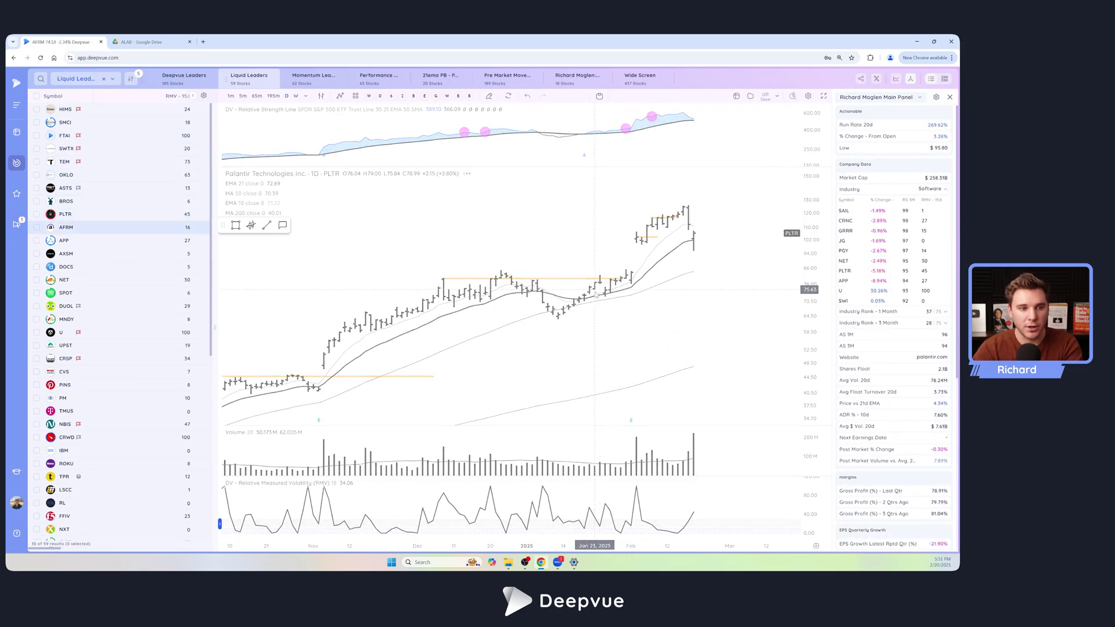
pyautogui.press('Down')
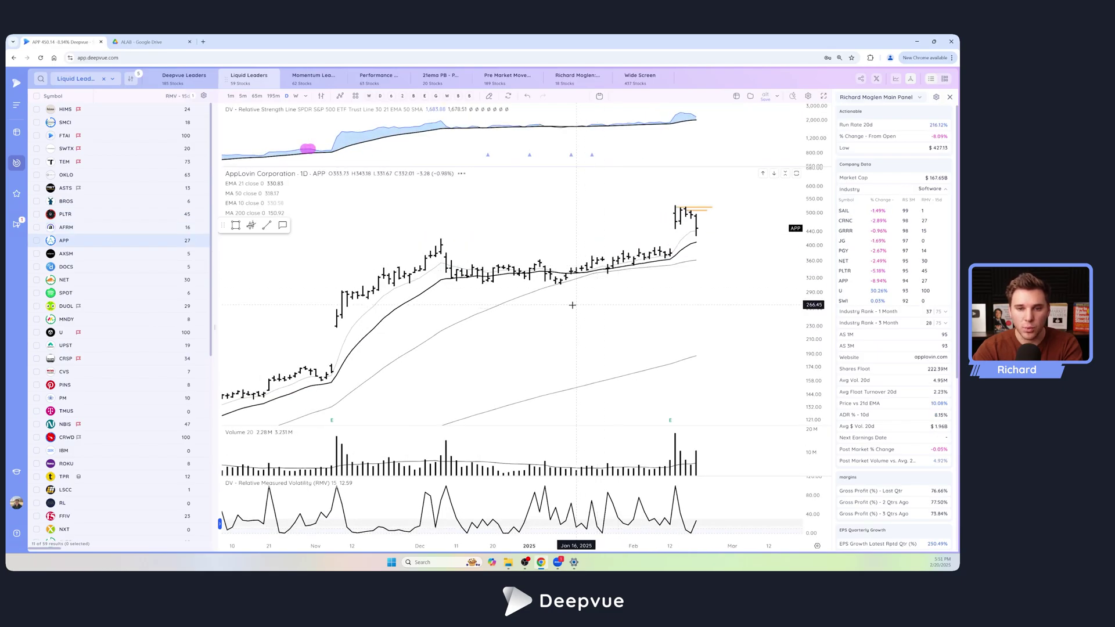
pyautogui.scroll(-2, 473, 316)
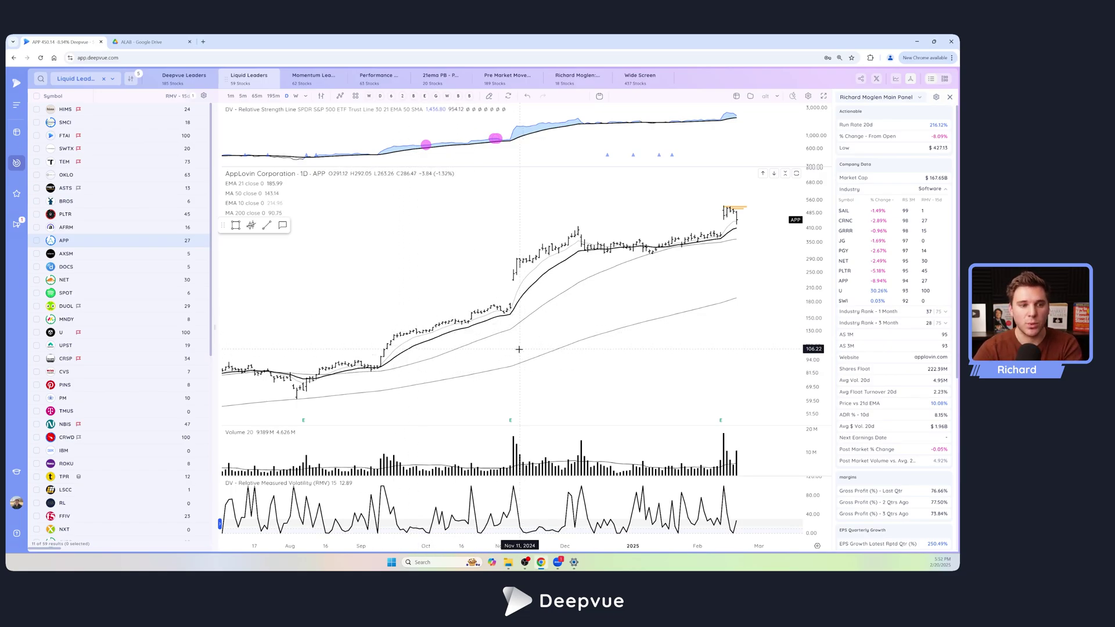
pyautogui.press('Down')
pyautogui.press('Down')
pyautogui.press('Down')
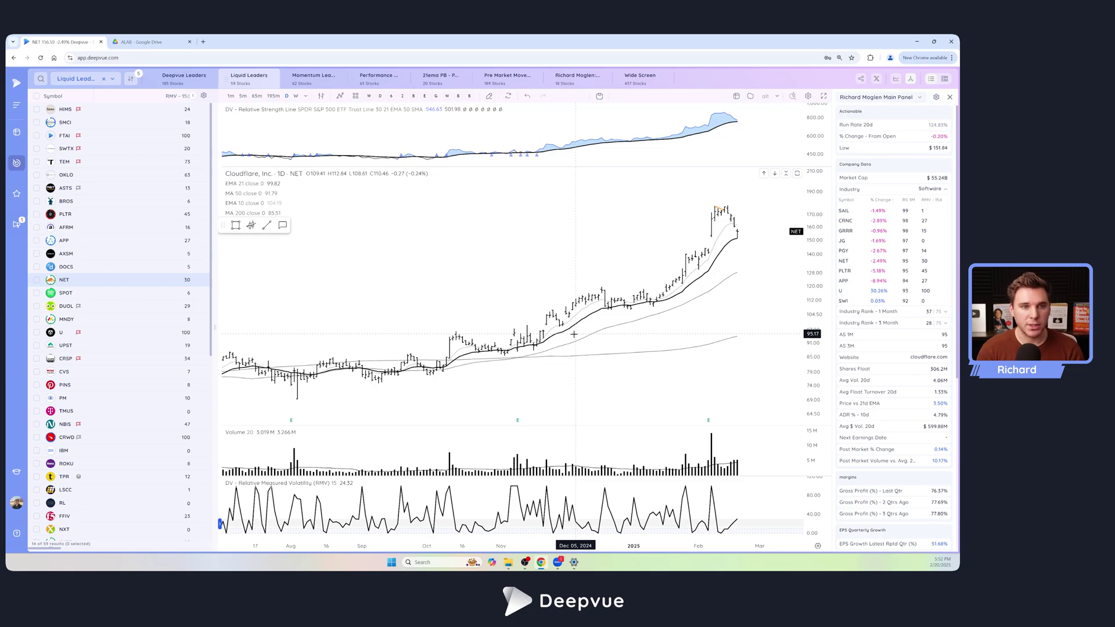
pyautogui.click(184, 82)
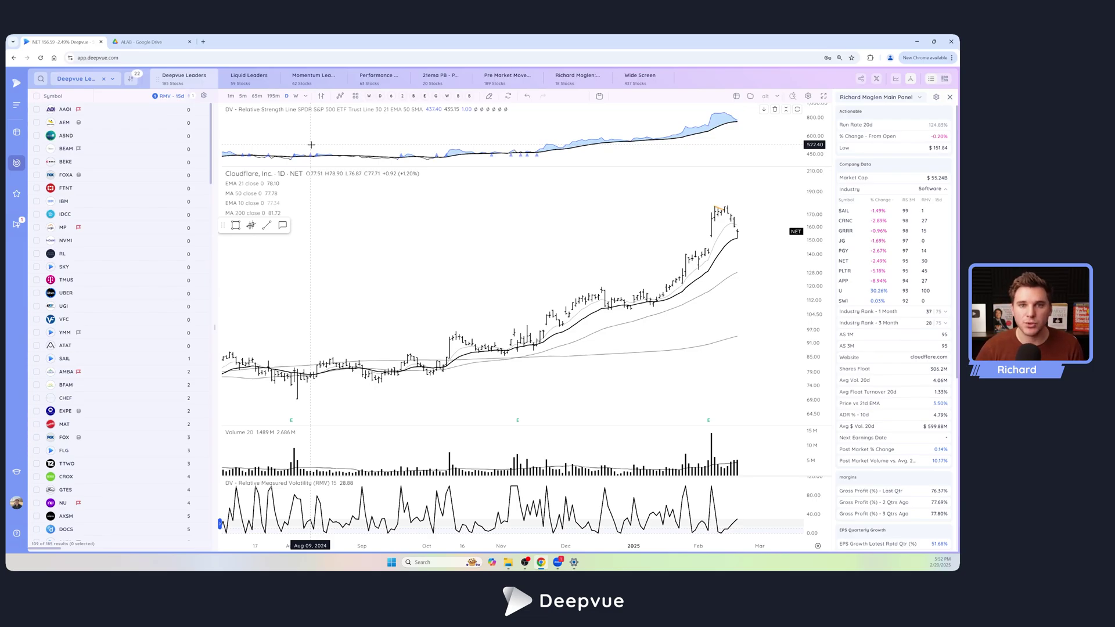
pyautogui.click(135, 80)
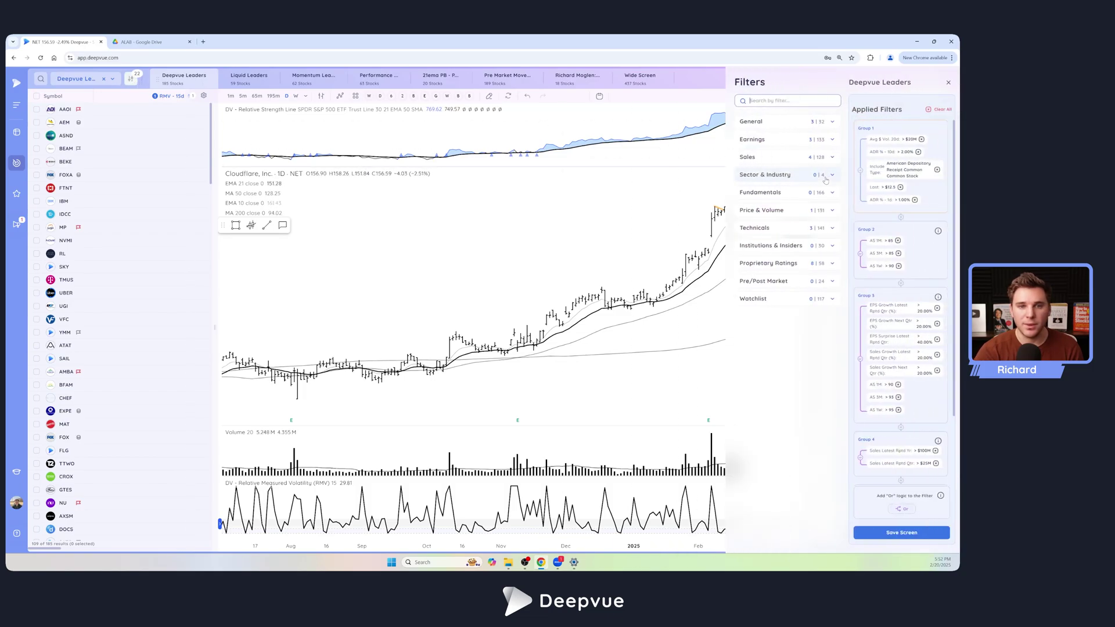
pyautogui.scroll(-3, 899, 195)
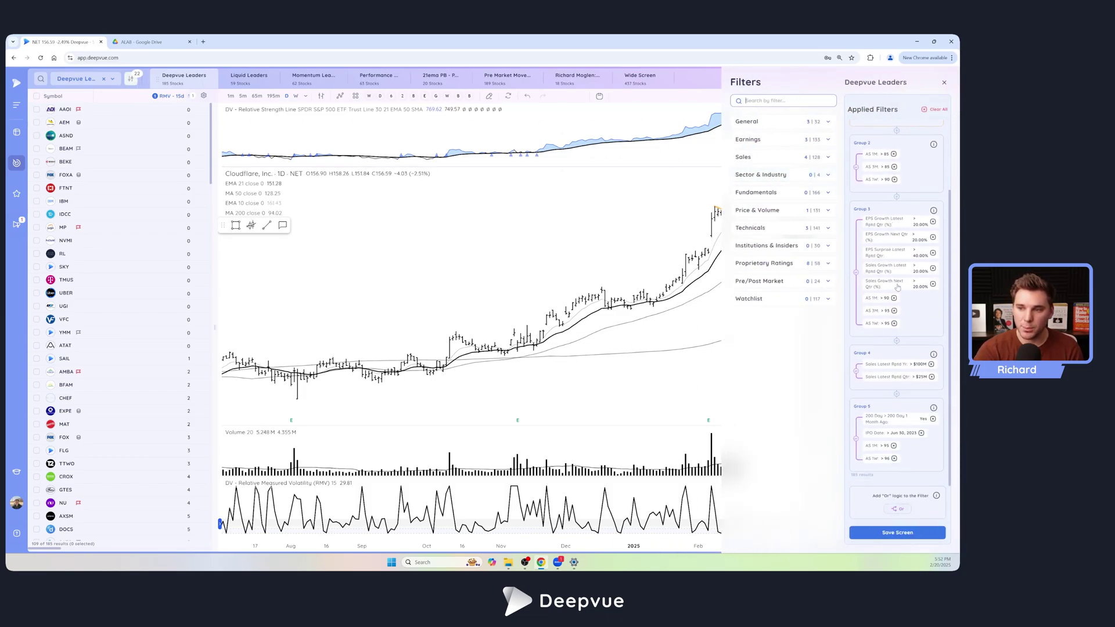
pyautogui.scroll(2, 883, 360)
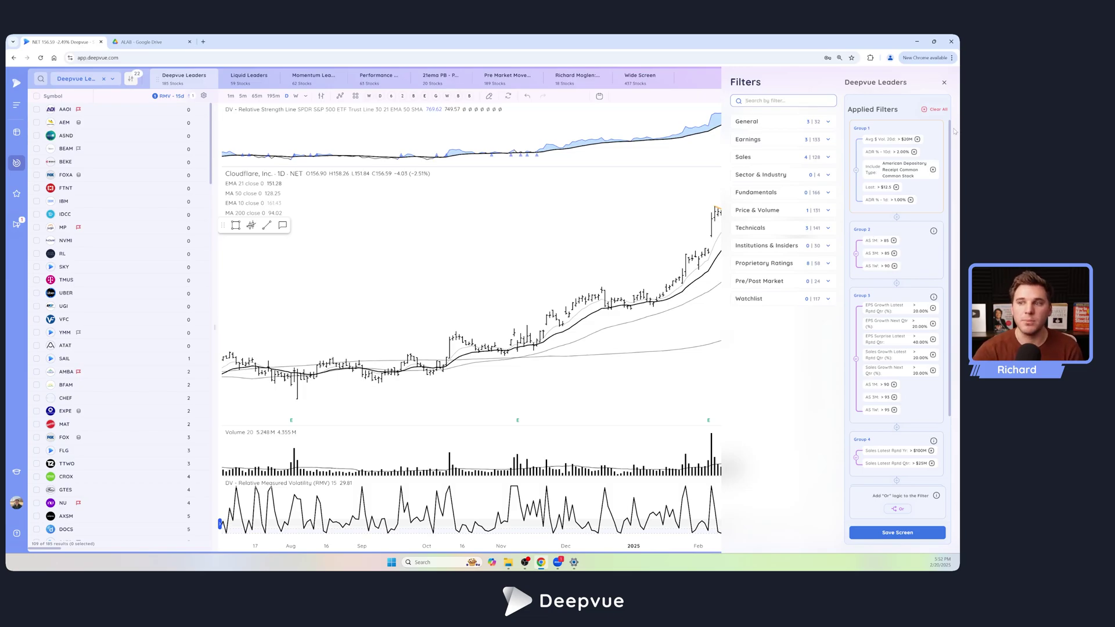
pyautogui.click(943, 84)
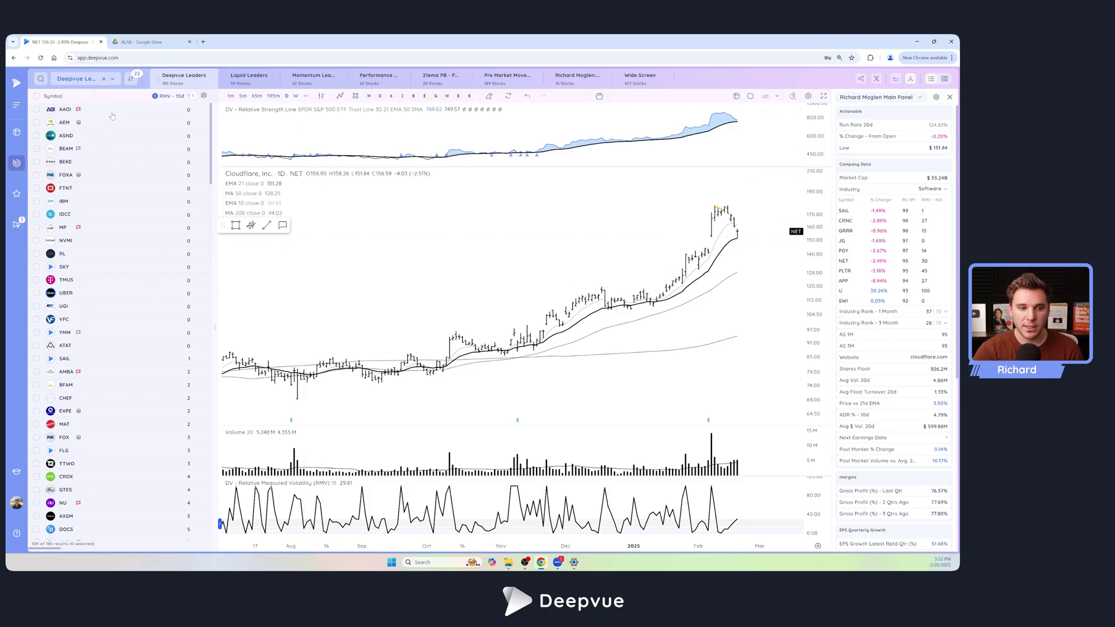
# Widen the Leaders list, sort by % Change - Today, and step through Unity, FTAI, Hasbro, VNET and Shake Shack
pyautogui.moveTo(213, 114); pyautogui.dragTo(490, 131)
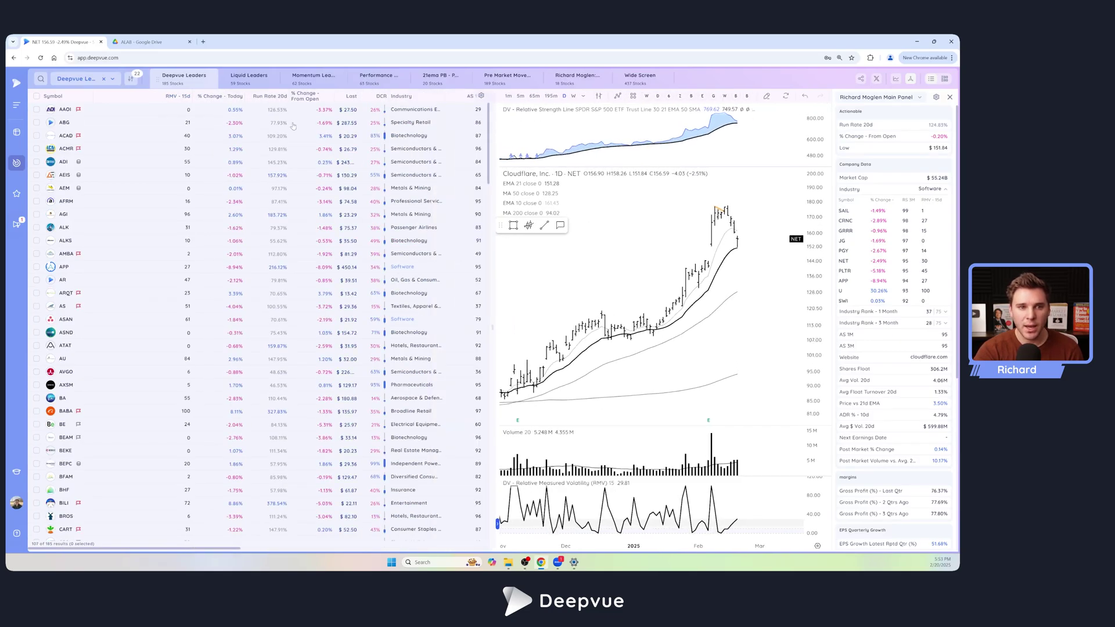
pyautogui.click(215, 96)
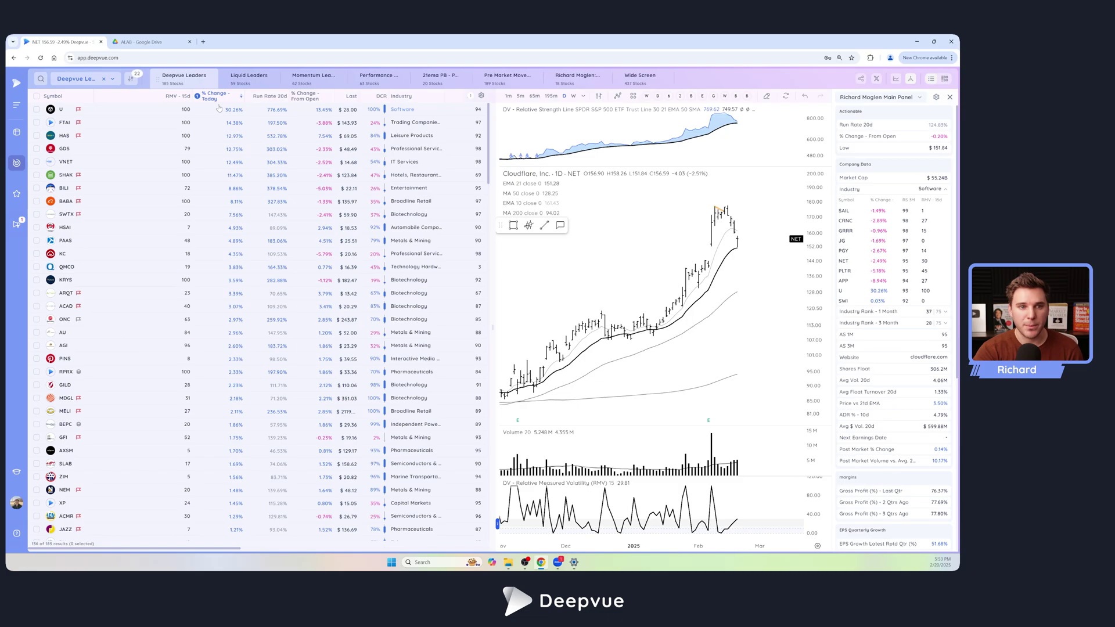
pyautogui.click(218, 112)
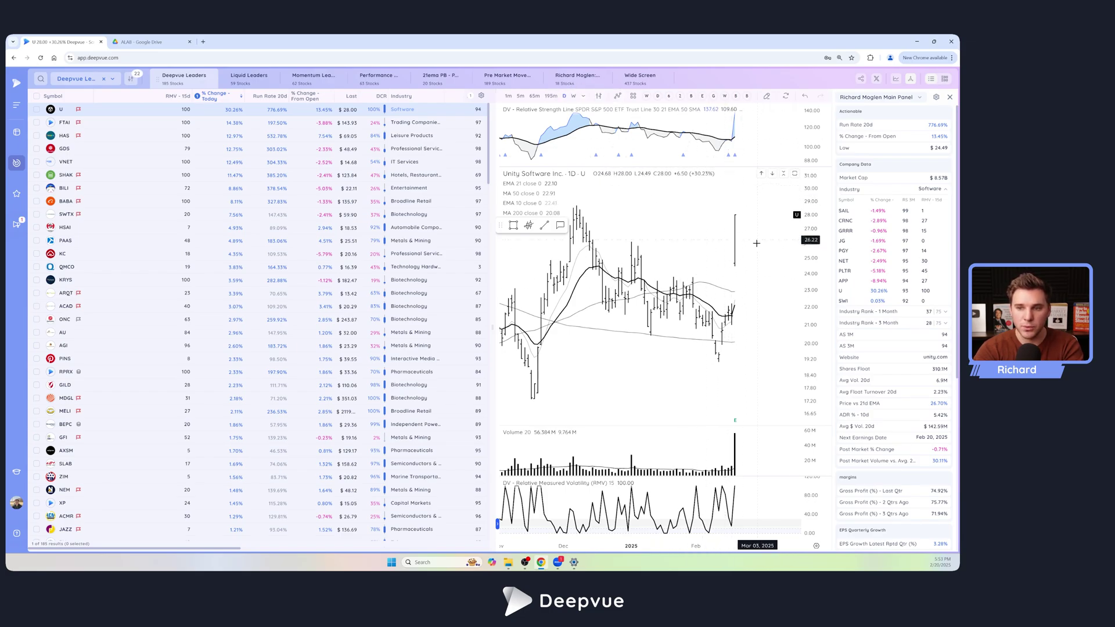
pyautogui.press('Down')
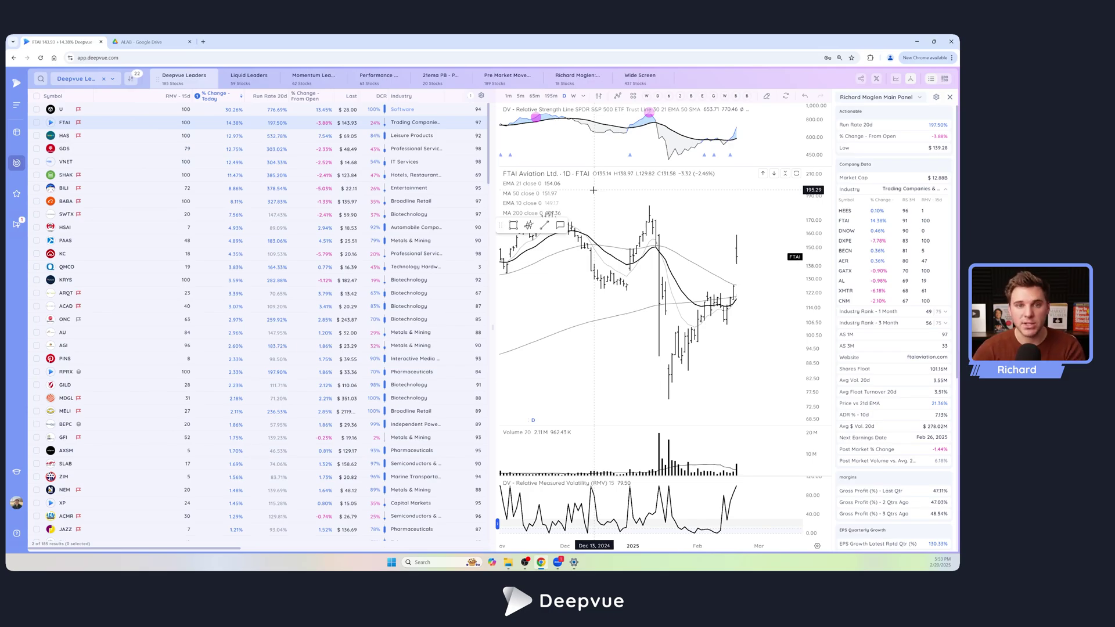
pyautogui.press('Down')
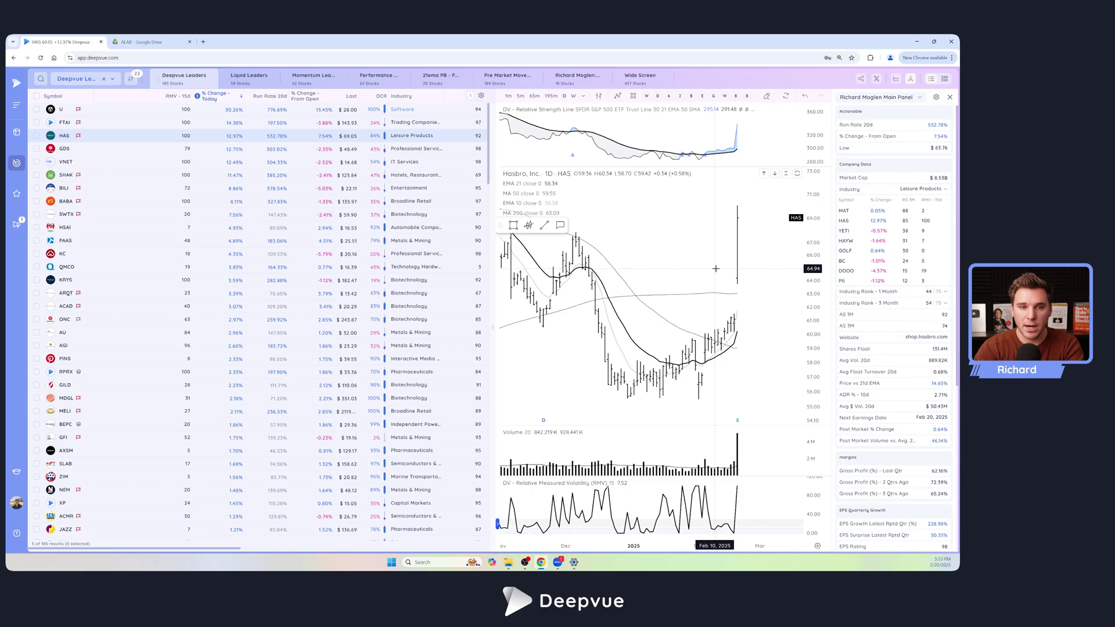
pyautogui.press('Down')
pyautogui.press('Down')
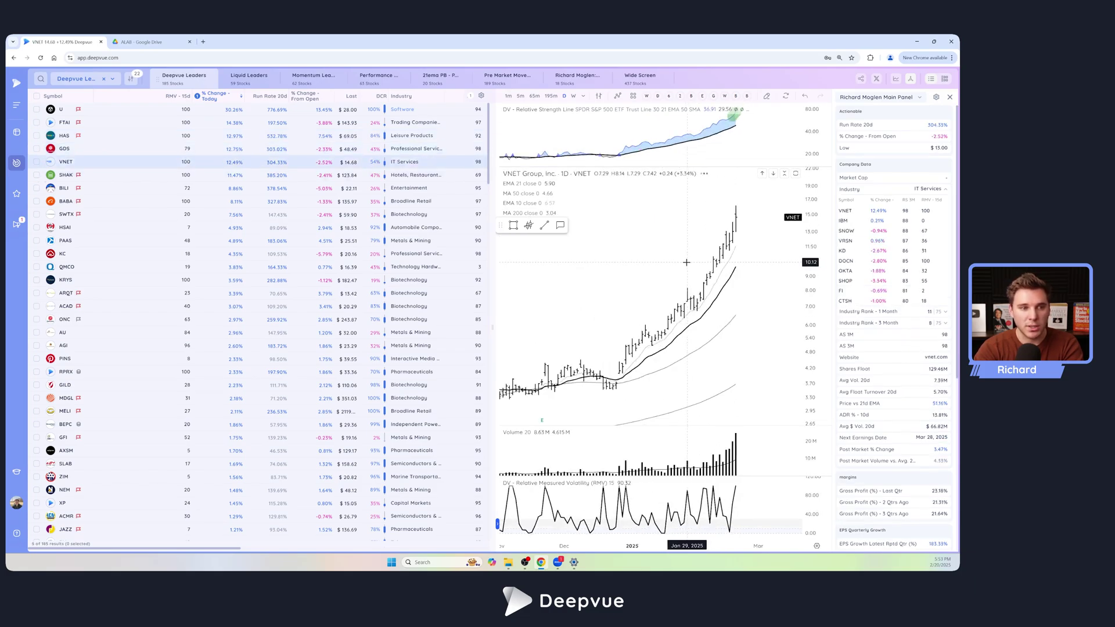
pyautogui.press('Down')
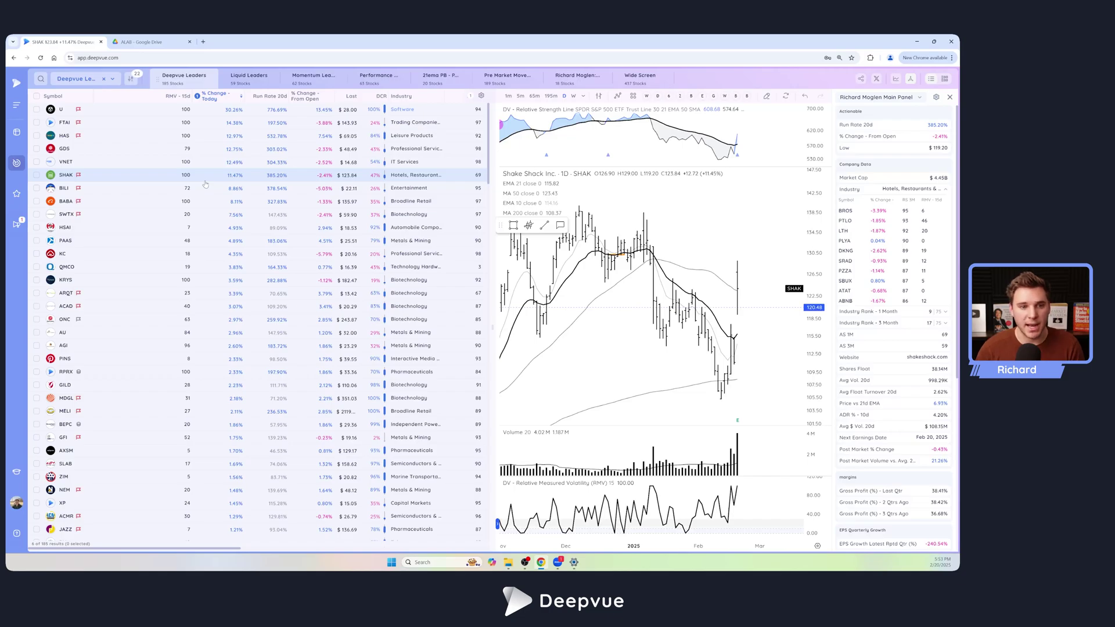
# Chart Alibaba, compare it with BILI, and clear the percent change sort
pyautogui.click(131, 202)
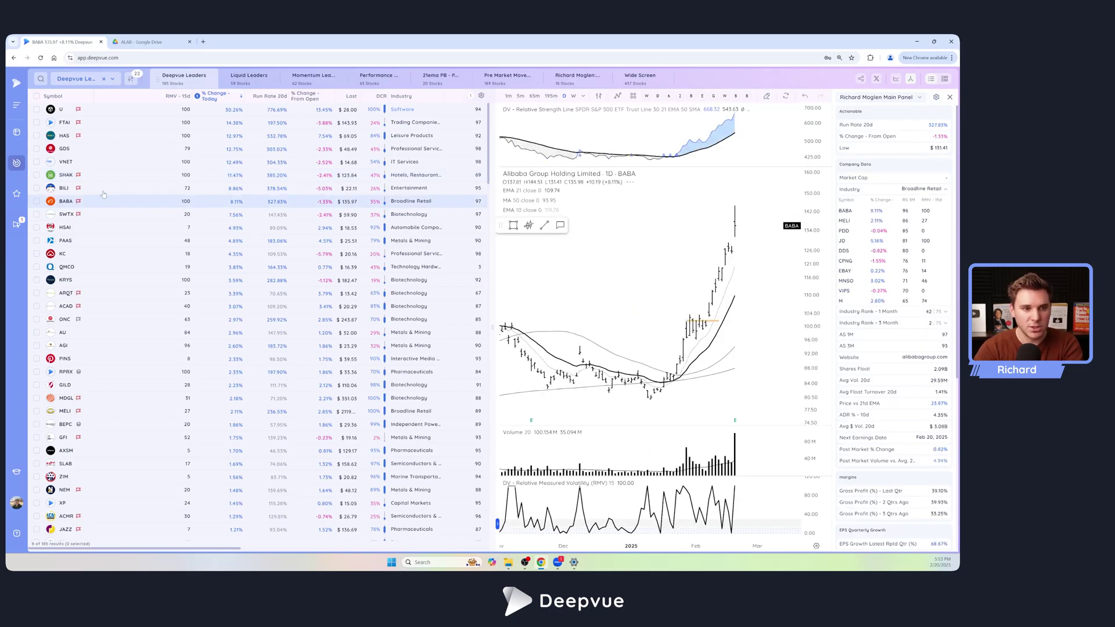
pyautogui.press('Up')
pyautogui.press('Down')
pyautogui.press('Up')
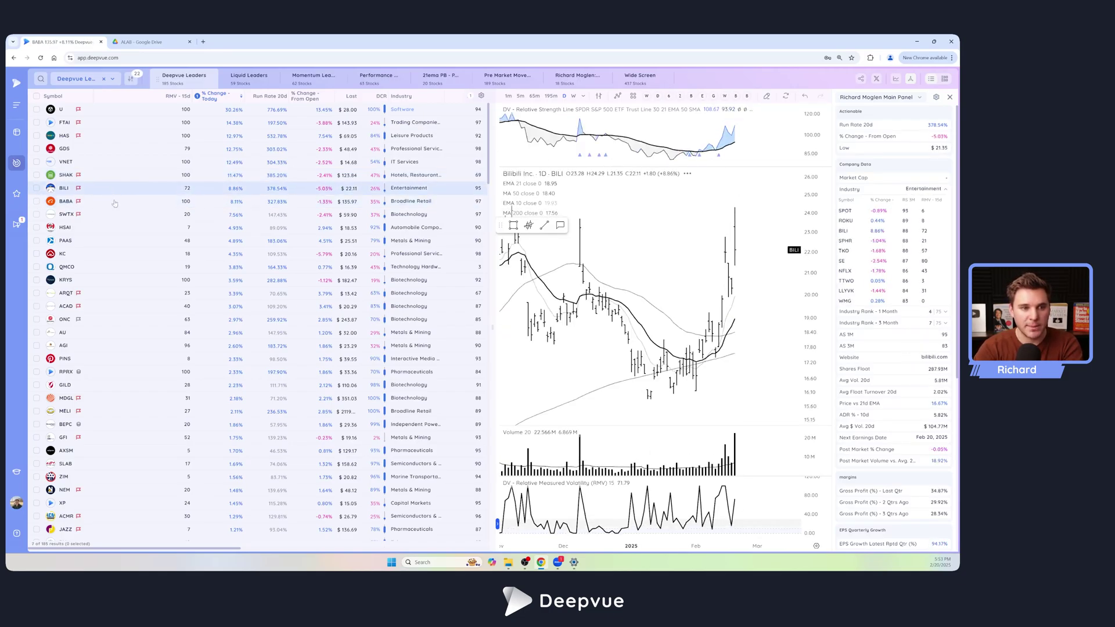
pyautogui.press('Down')
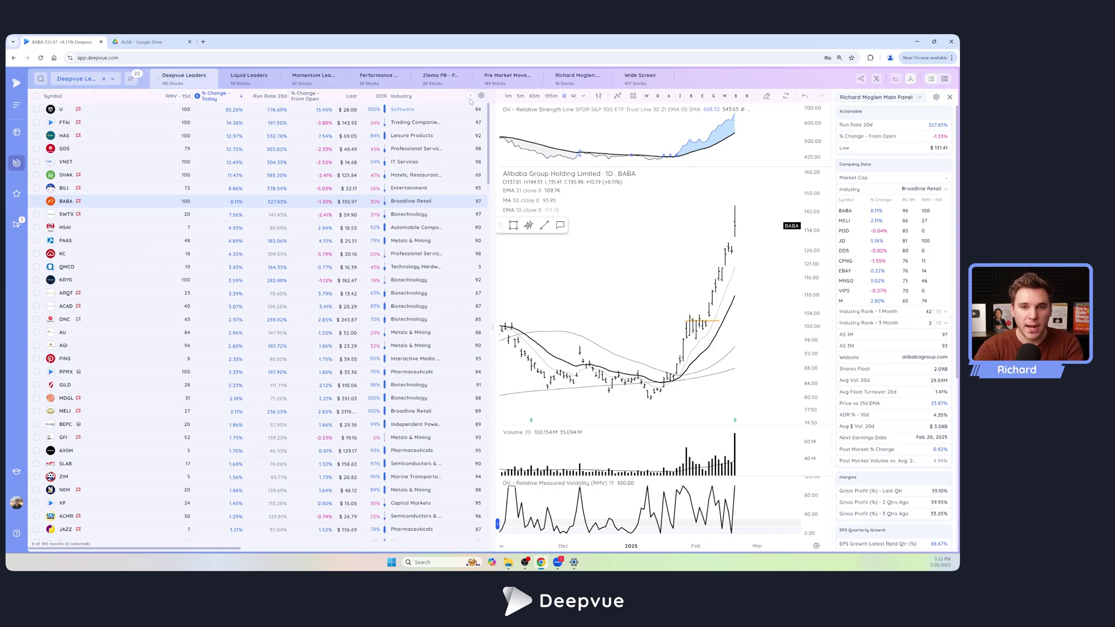
pyautogui.click(216, 96)
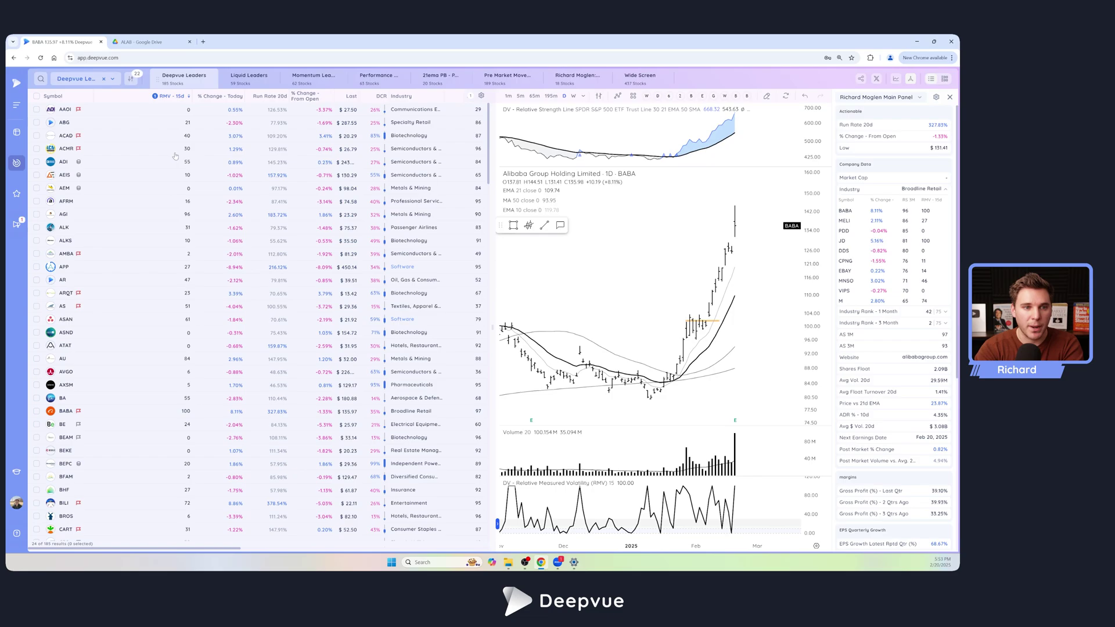
# Sort Deepvue Leaders by RMV - 15d lowest first, widen the chart, and step from AAOI through IBM to MNDY
pyautogui.click(174, 97)
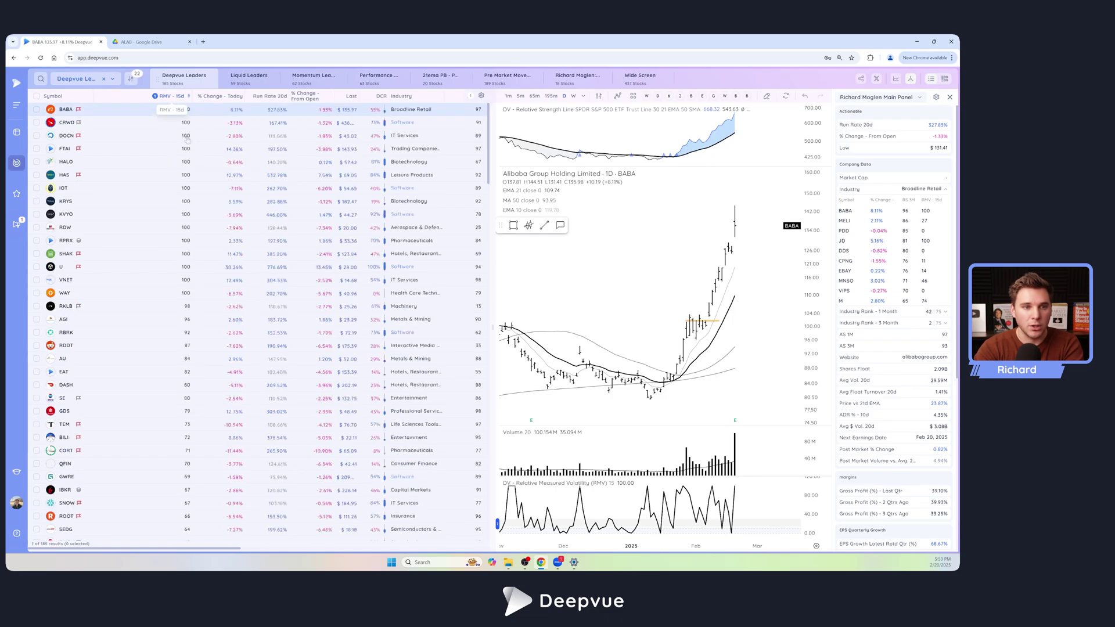
pyautogui.click(152, 111)
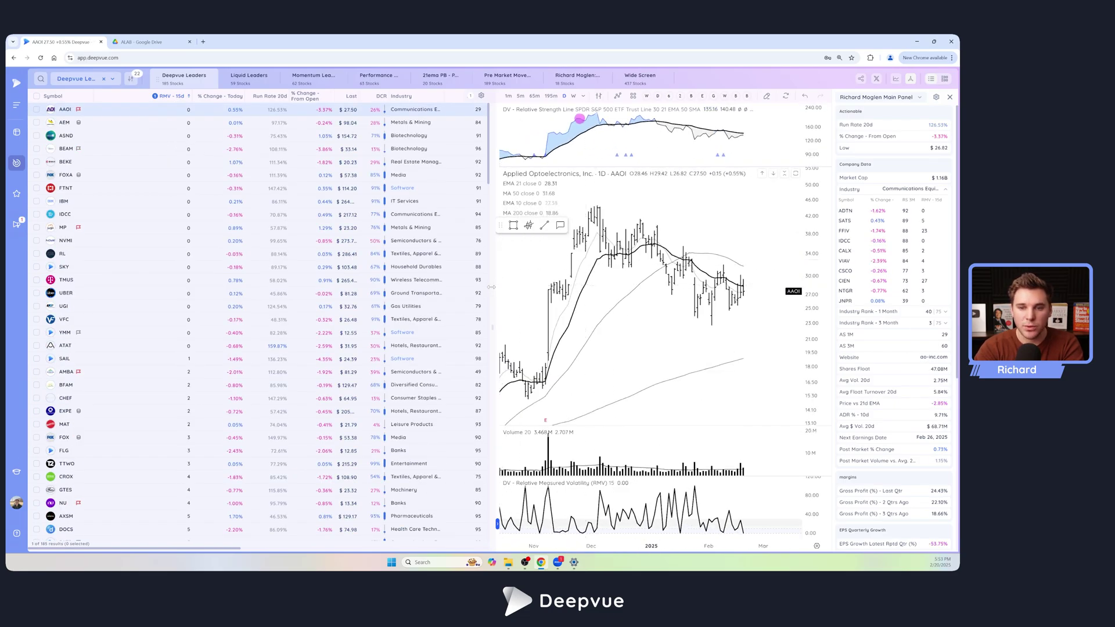
pyautogui.moveTo(493, 285); pyautogui.dragTo(223, 285)
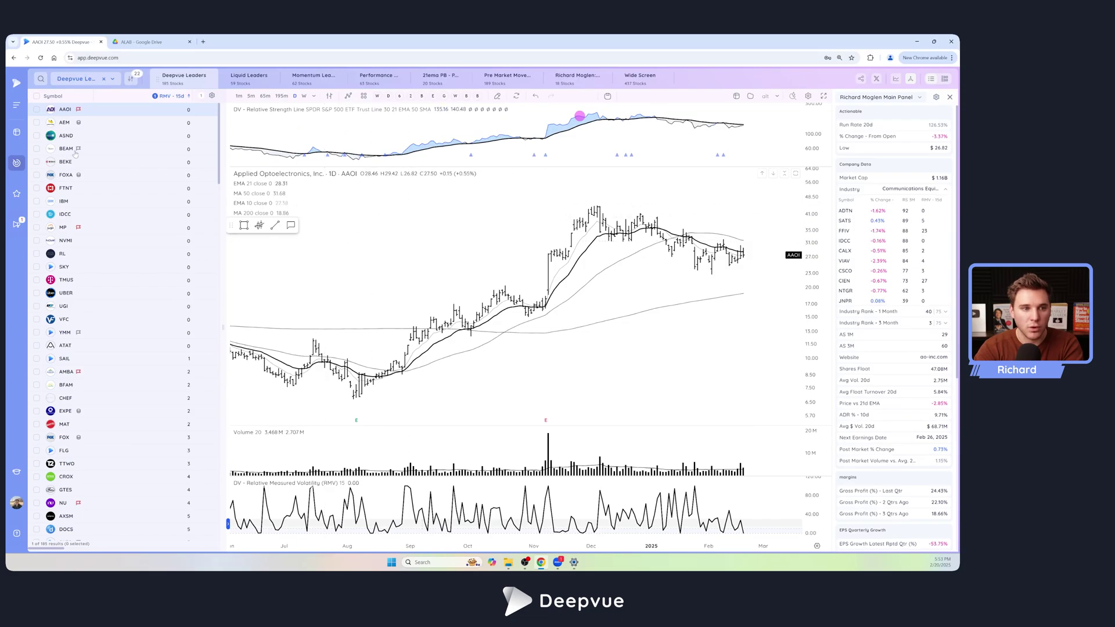
pyautogui.press('Down')
pyautogui.press('Down')
pyautogui.press('Down')
pyautogui.press('Down')
pyautogui.press('Down')
pyautogui.press('Down')
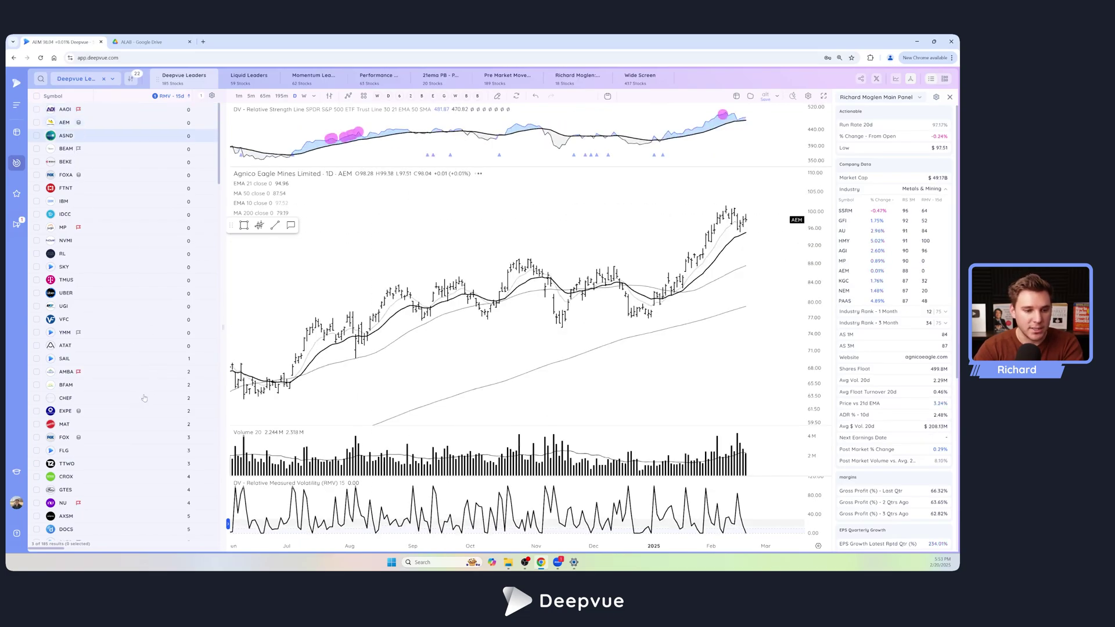
pyautogui.press('Down')
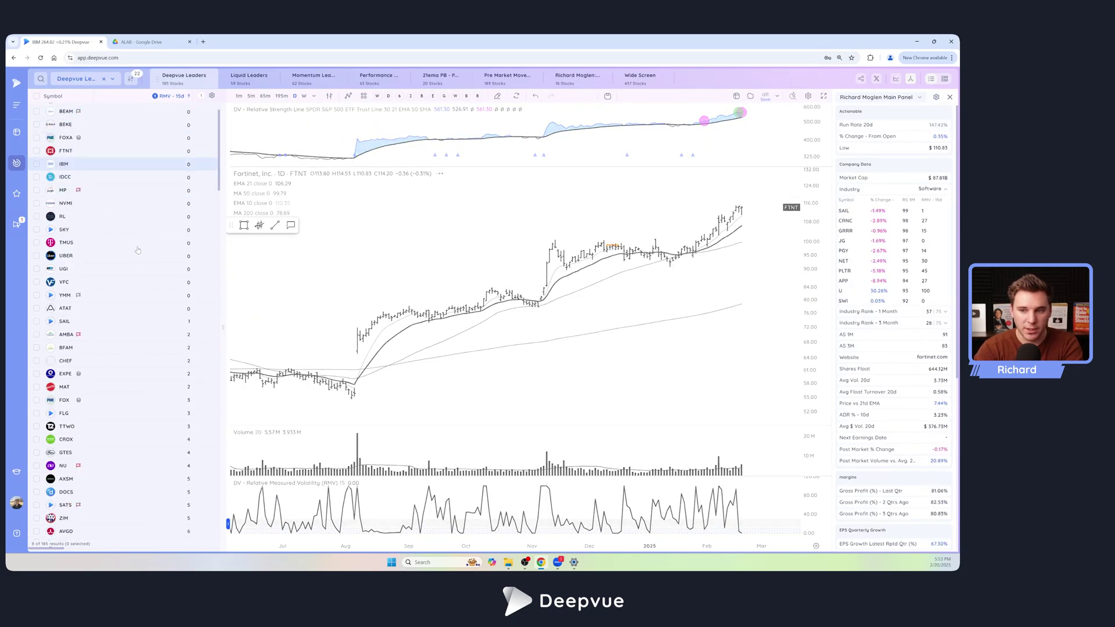
pyautogui.scroll(-5, 129, 412)
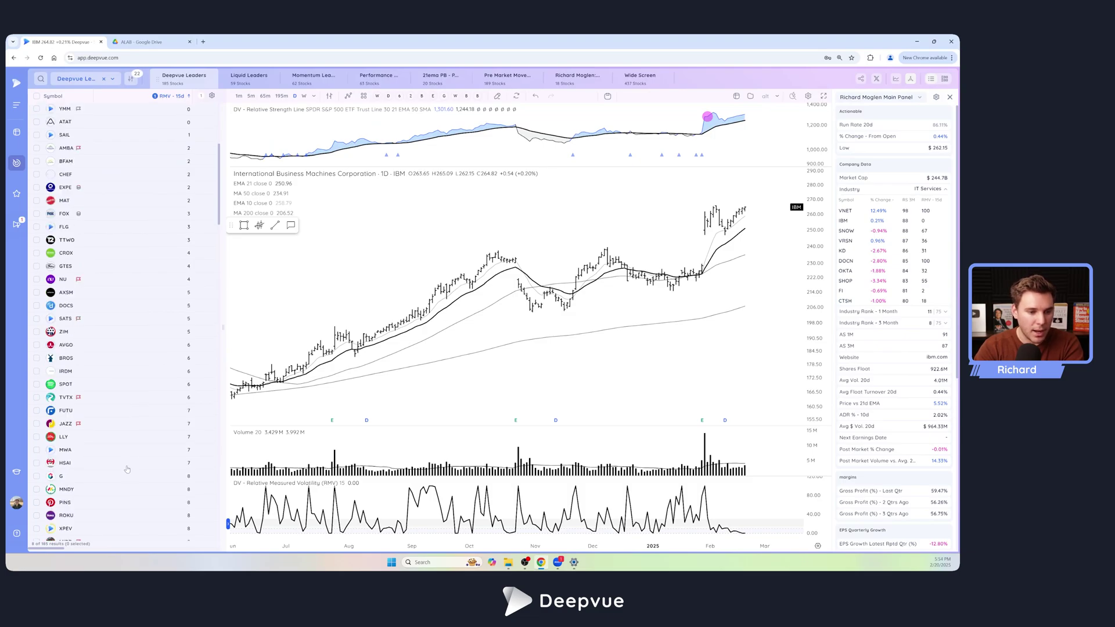
pyautogui.click(114, 489)
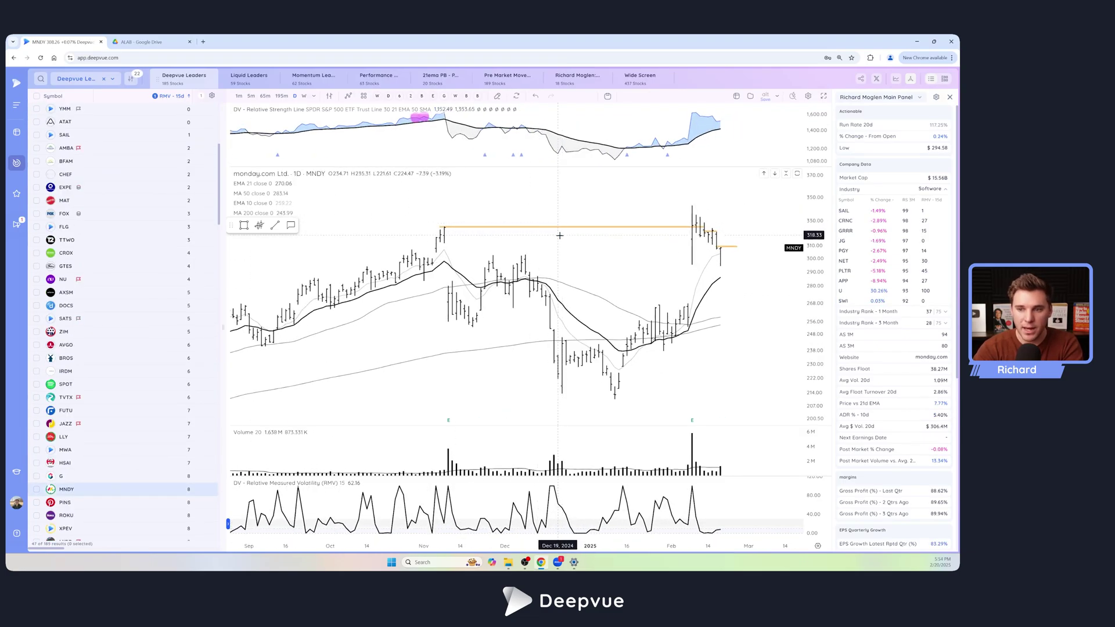
# Step through Pinterest, Roku, XPEV, AEIS, ALKS and LNC to Coupang (CPNG)
pyautogui.press('Down')
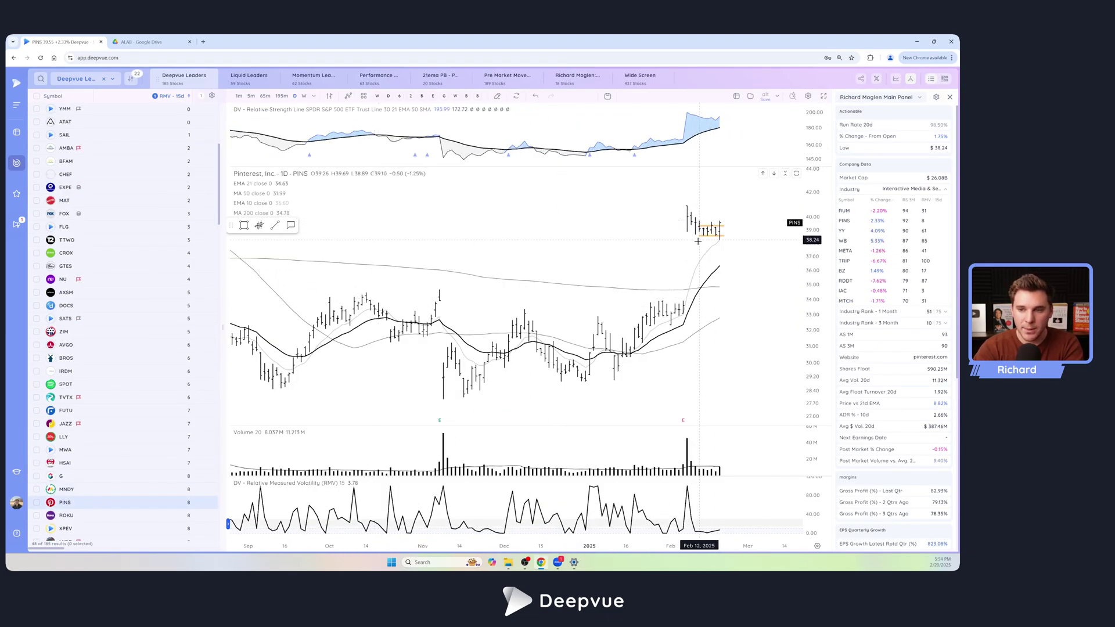
pyautogui.scroll(3, 697, 241)
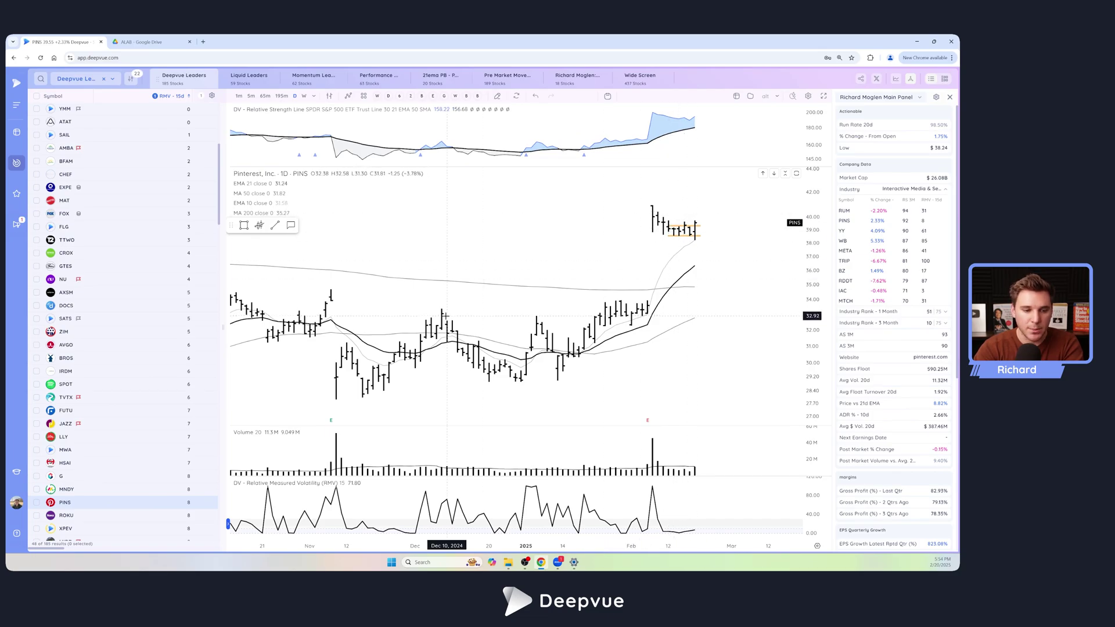
pyautogui.press('Down')
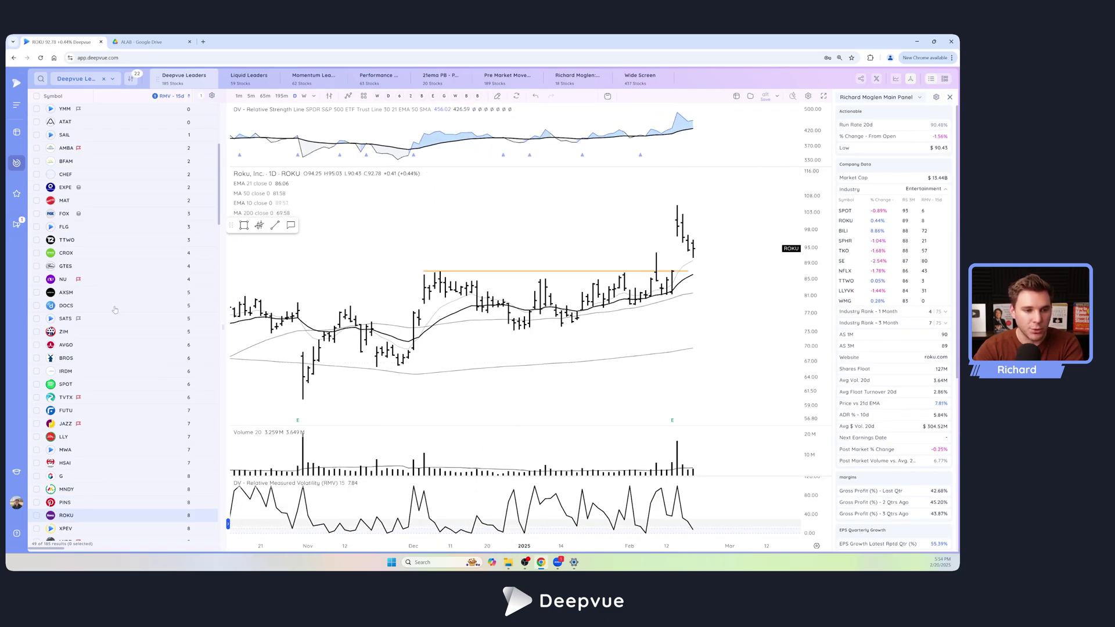
pyautogui.press('Down')
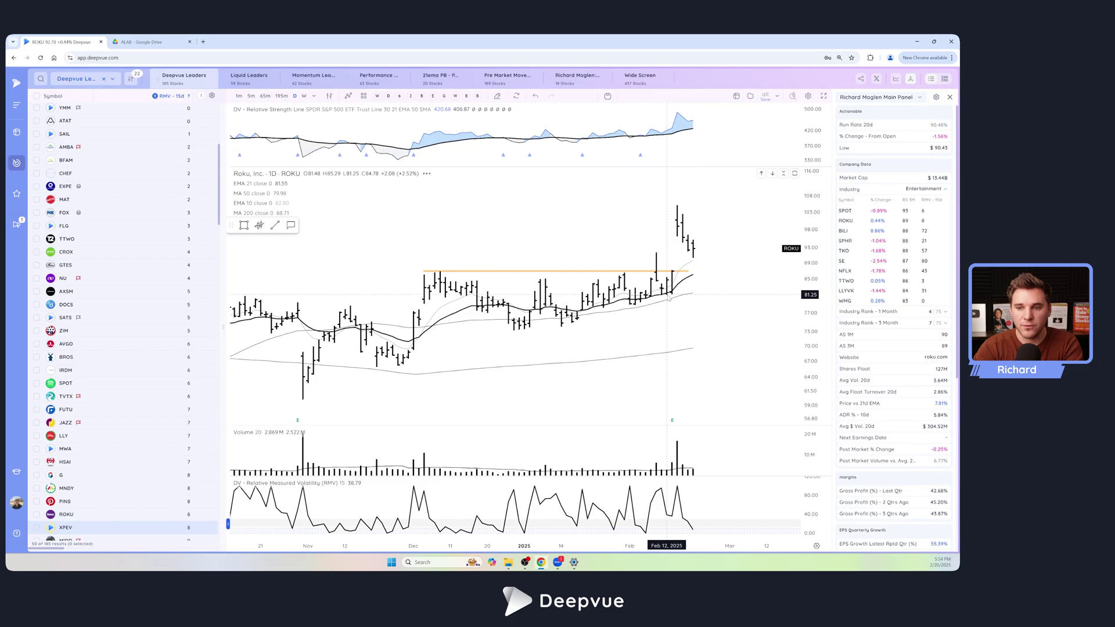
pyautogui.press('Down')
pyautogui.press('Down')
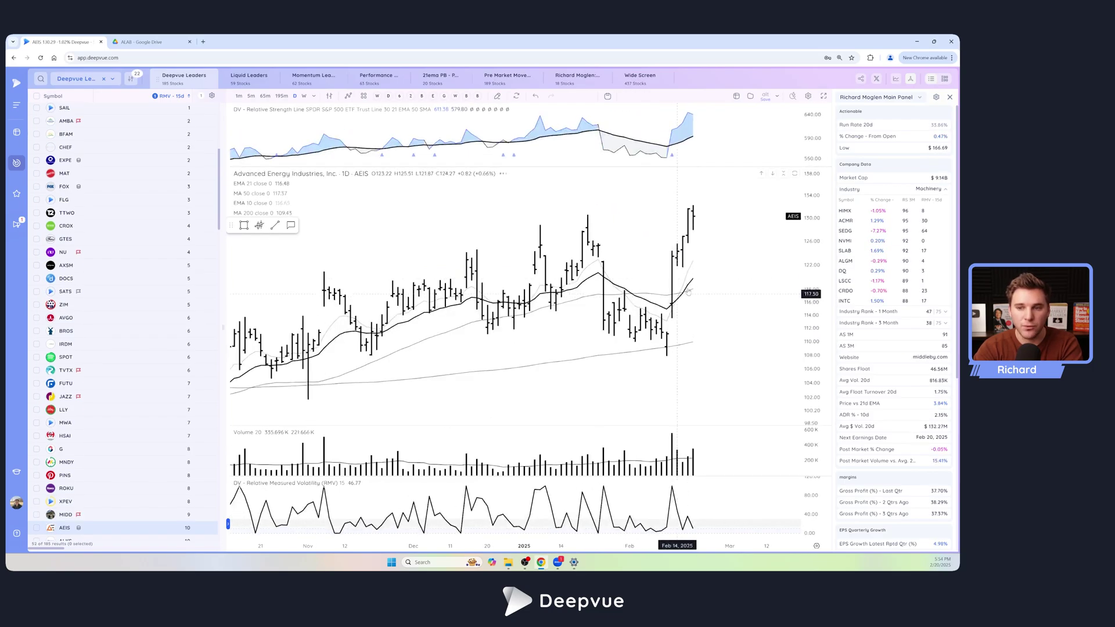
pyautogui.press('Down')
pyautogui.press('Down')
pyautogui.press('Down')
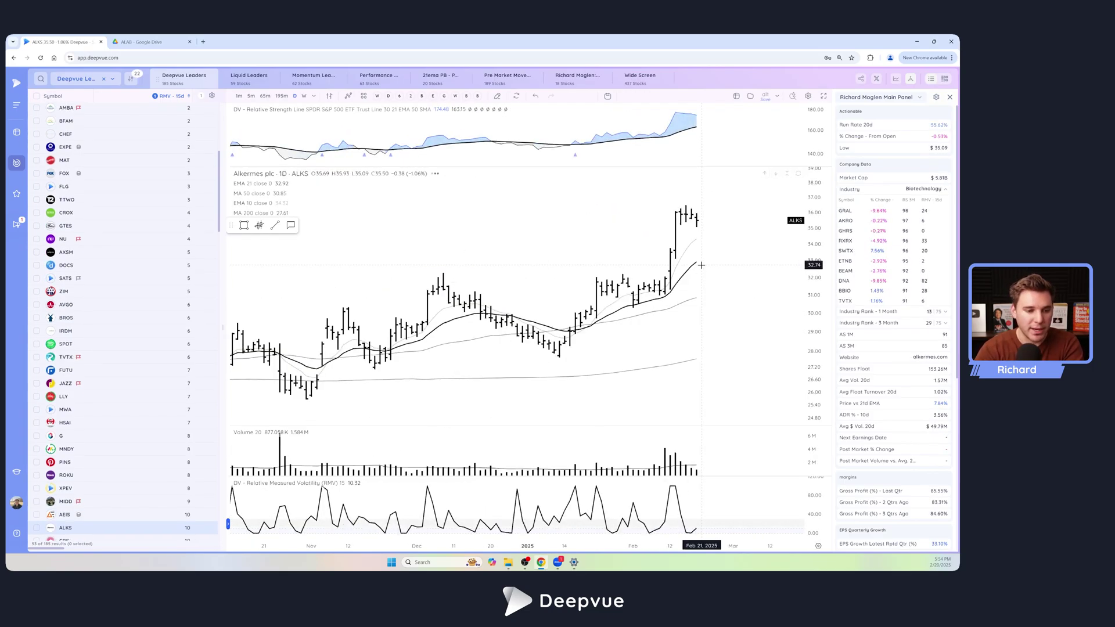
pyautogui.press('Down')
pyautogui.press('Down')
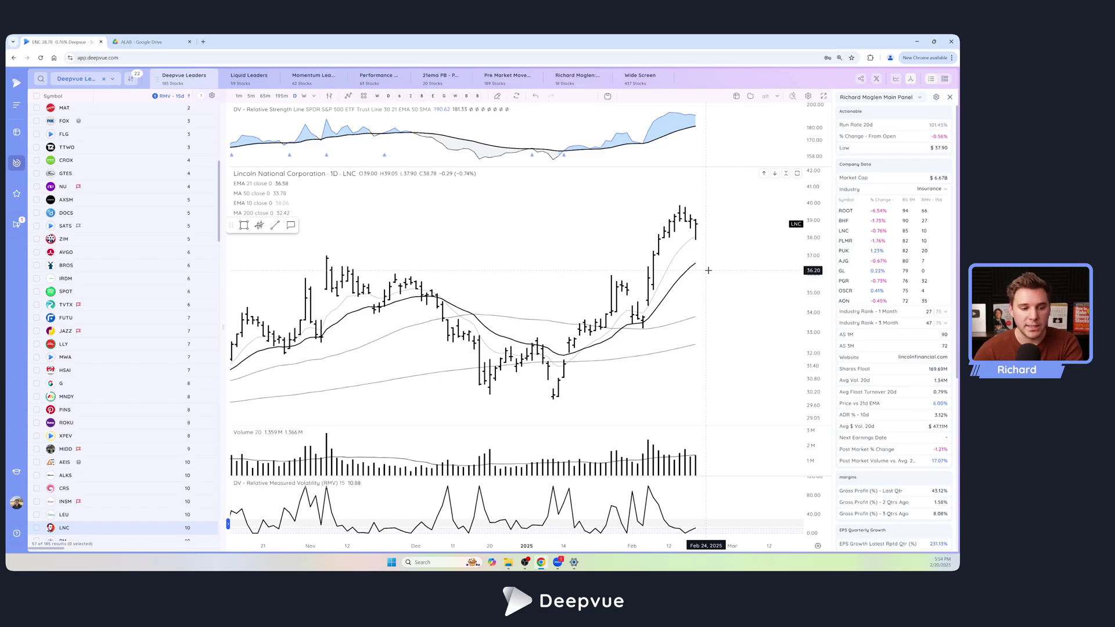
pyautogui.press('Down')
pyautogui.press('Down')
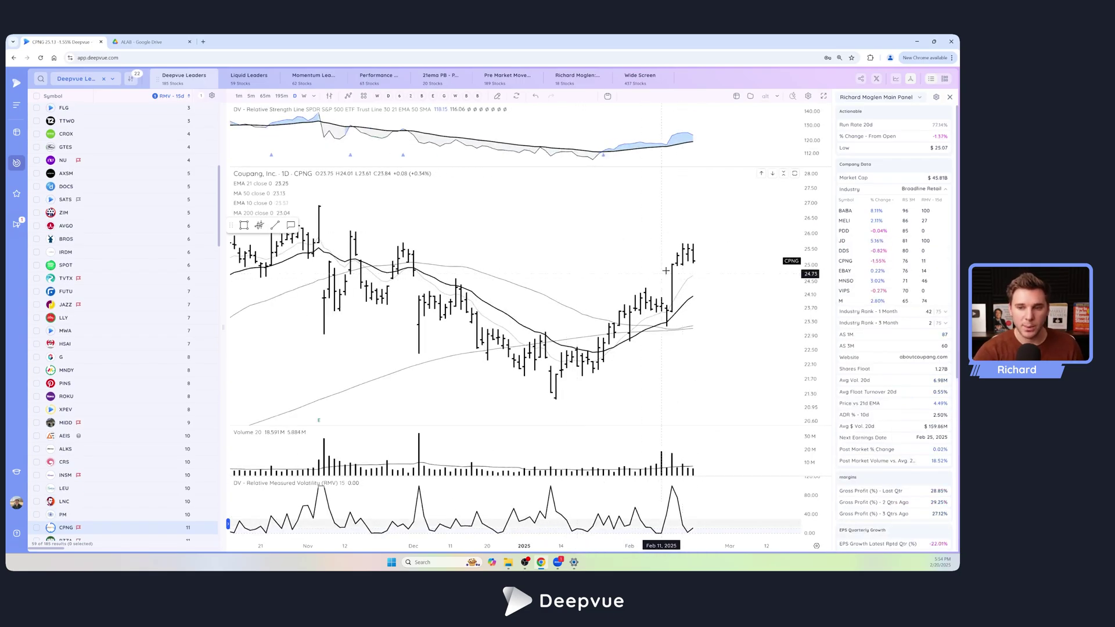
pyautogui.scroll(-2, 656, 276)
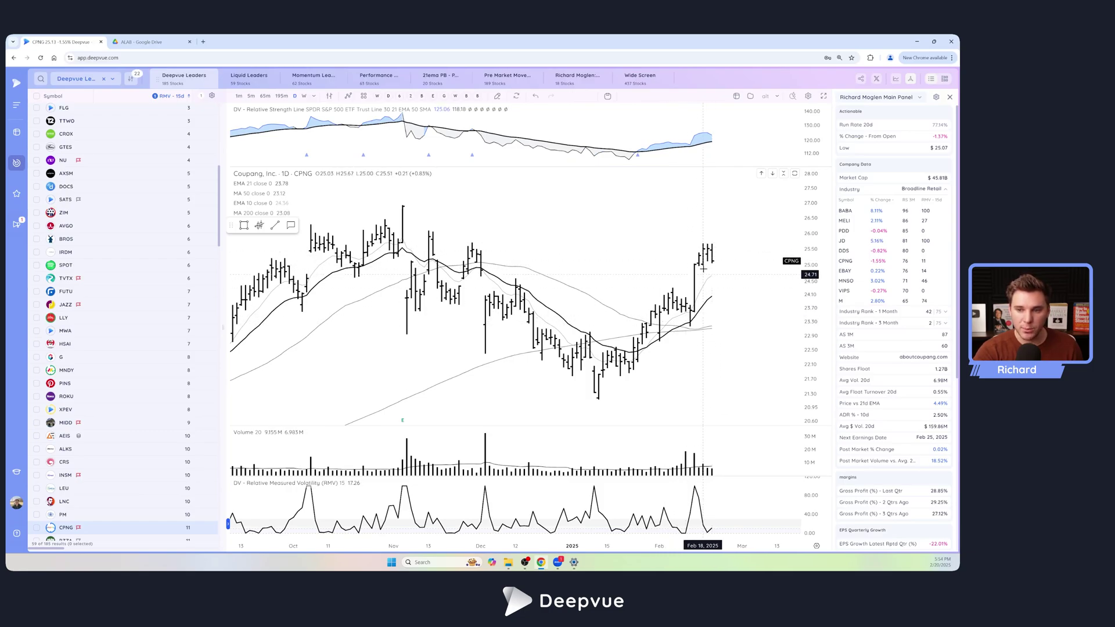